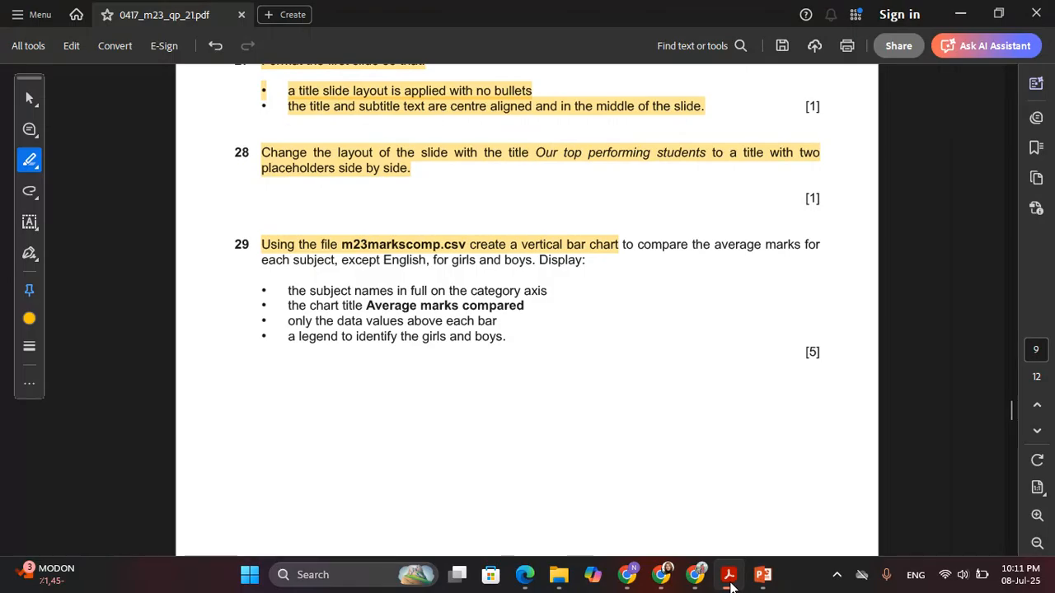
- Open the m23markscomp CSV file from the 0417_m23_sf_21 folder in Excel and autofit all columns to their contents
left_click(729, 574)
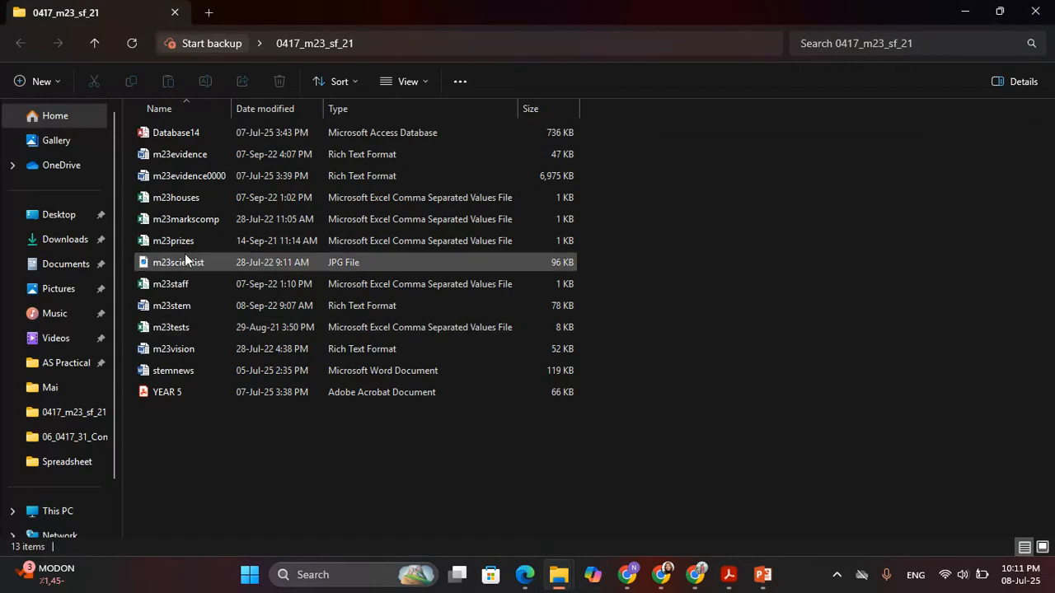
double_click(196, 223)
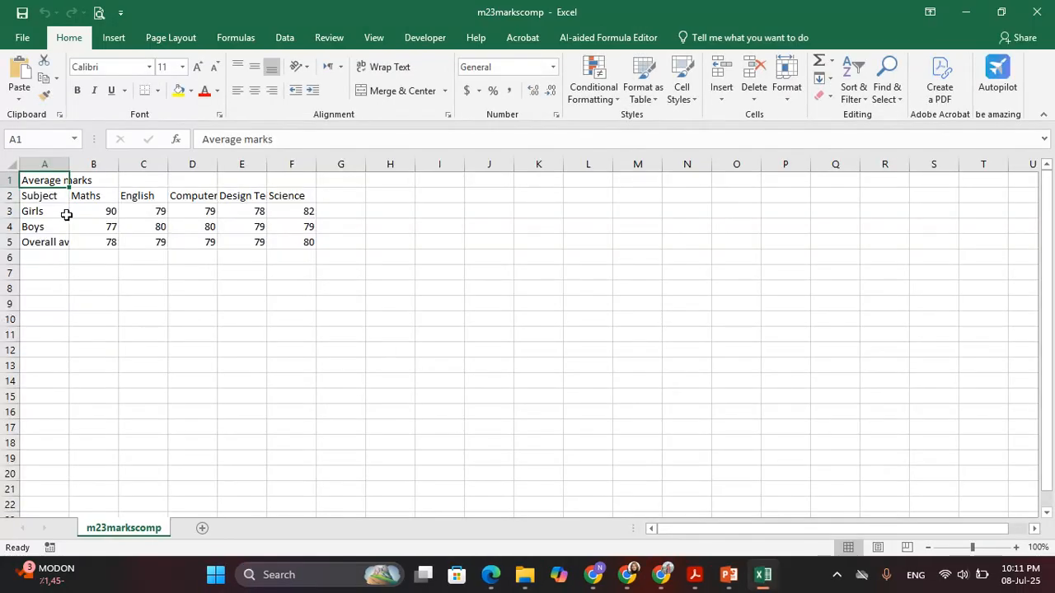
left_click(8, 165)
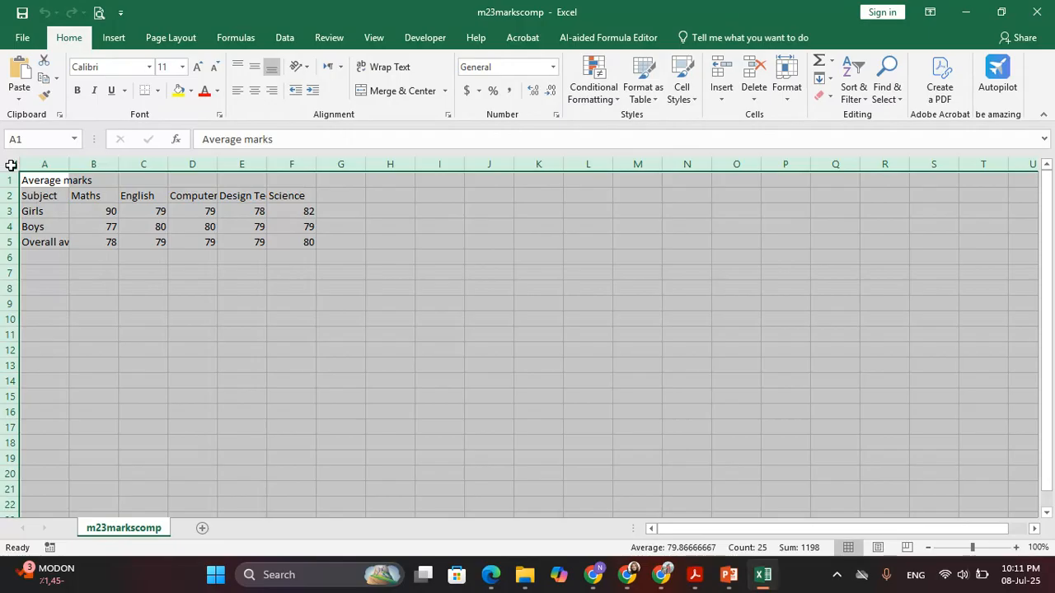
double_click(69, 164)
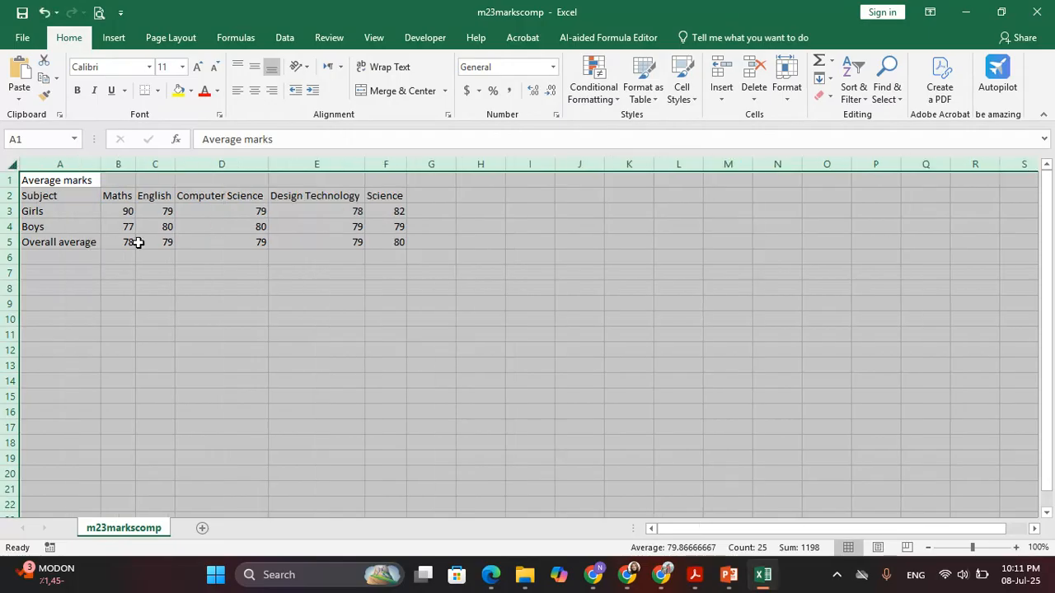
left_click(138, 242)
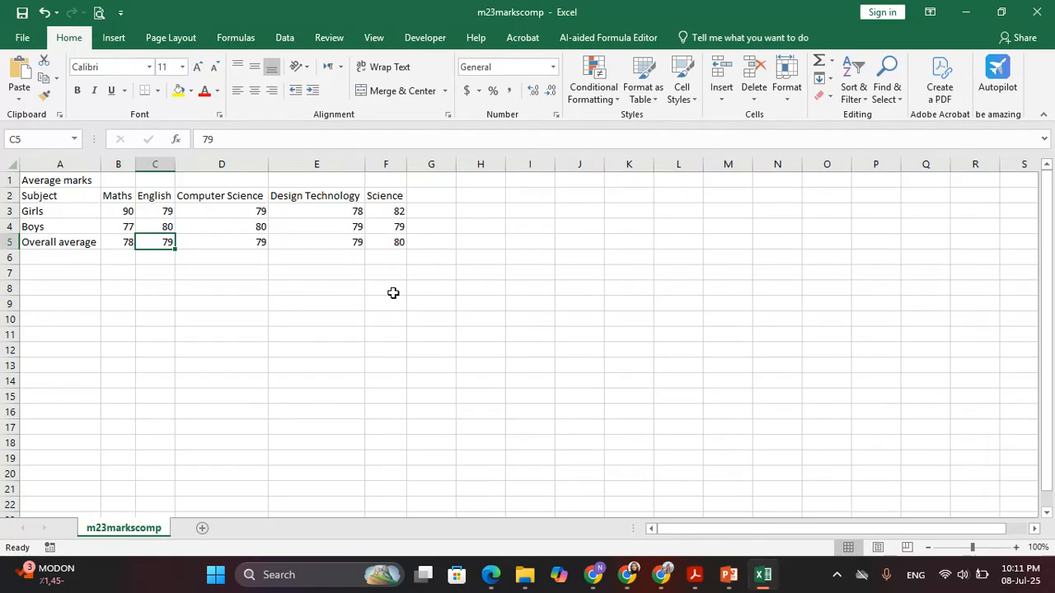
- In the exam PDF, highlight "compare the average marks for each subject, except English, for girls and boys" in question 29
left_click(695, 574)
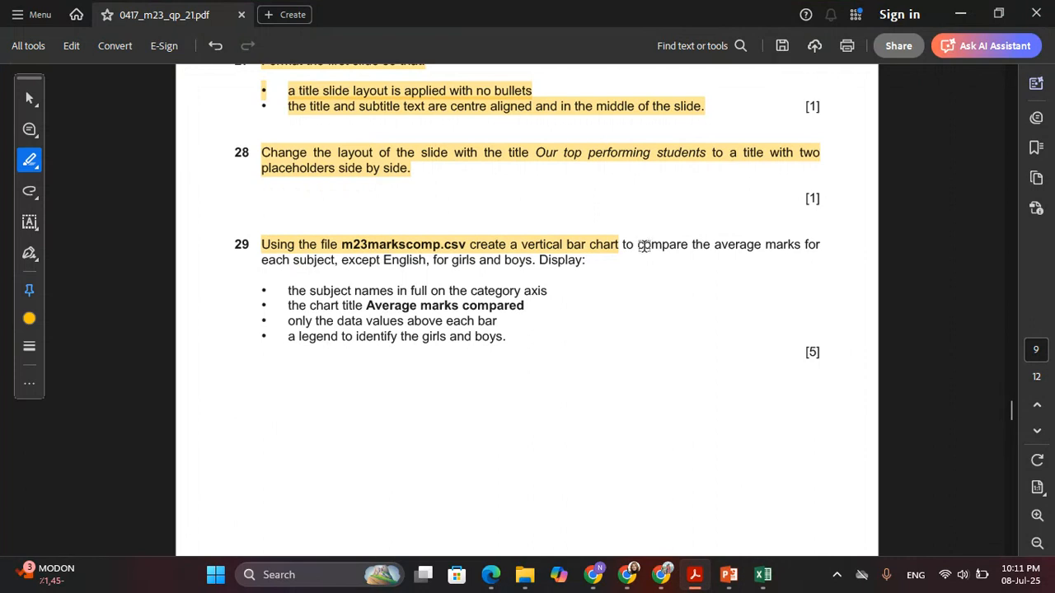
left_click_drag(639, 244, 729, 244)
left_click_drag(641, 244, 417, 274)
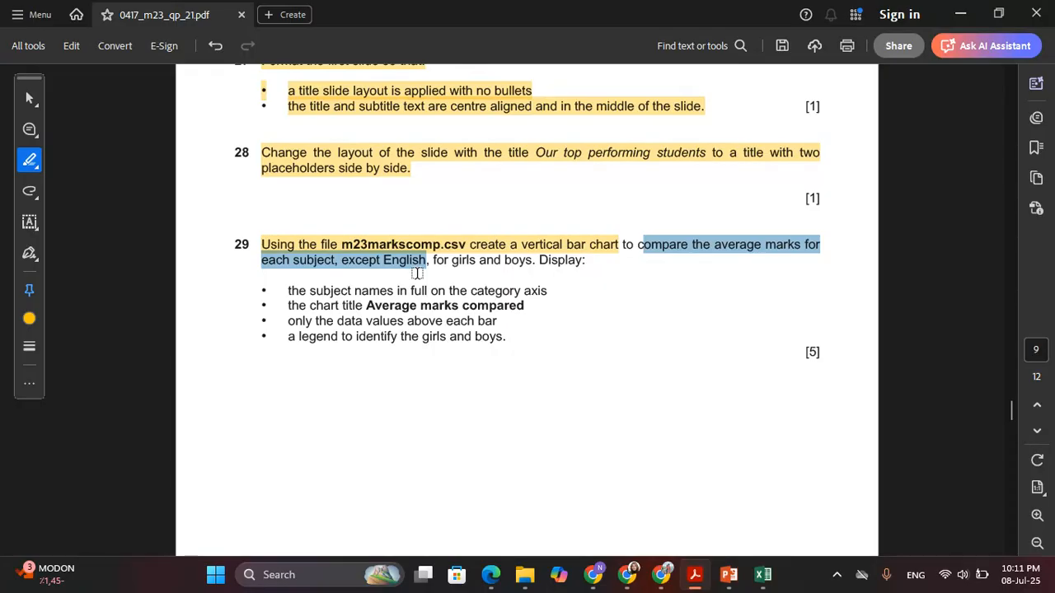
left_click_drag(417, 273, 531, 269)
left_click(721, 262)
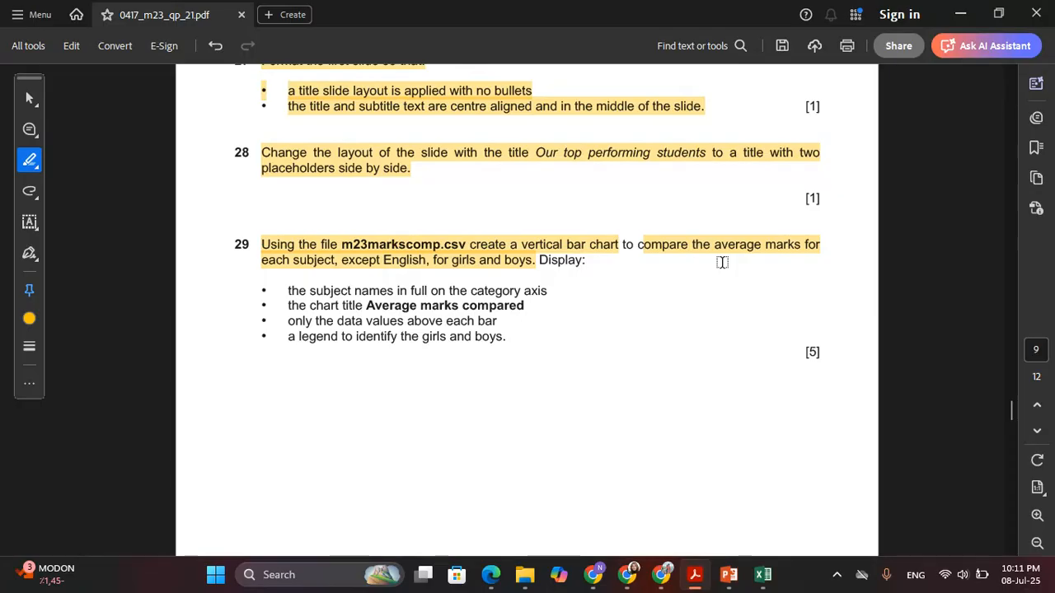
- In the Excel workbook, insert a 2-D clustered column chart from B3:B4 and D3:F4, and place it beside the data
key("alt+Tab")
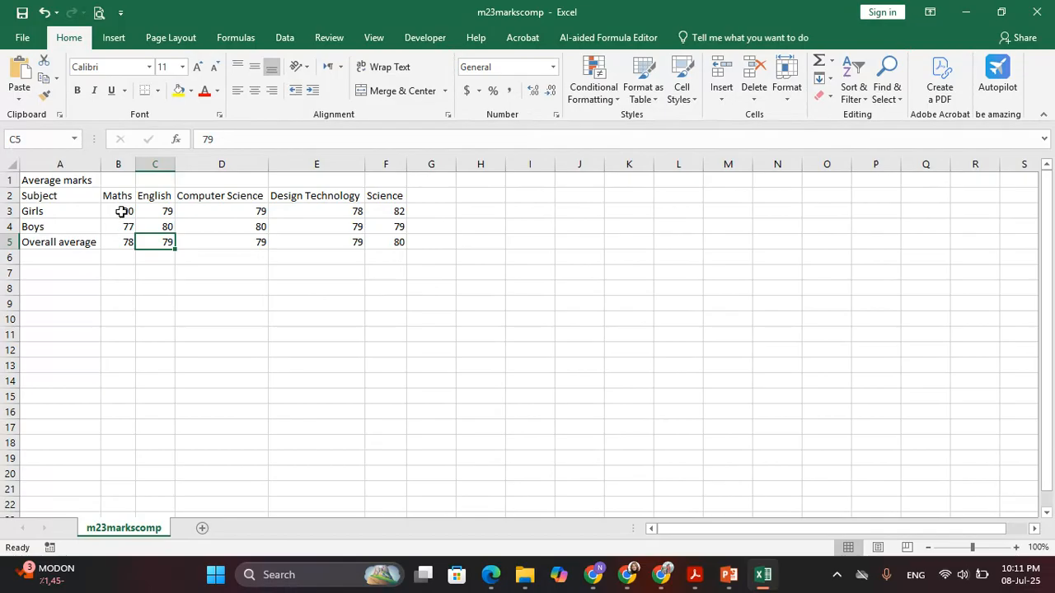
left_click_drag(122, 212, 127, 219)
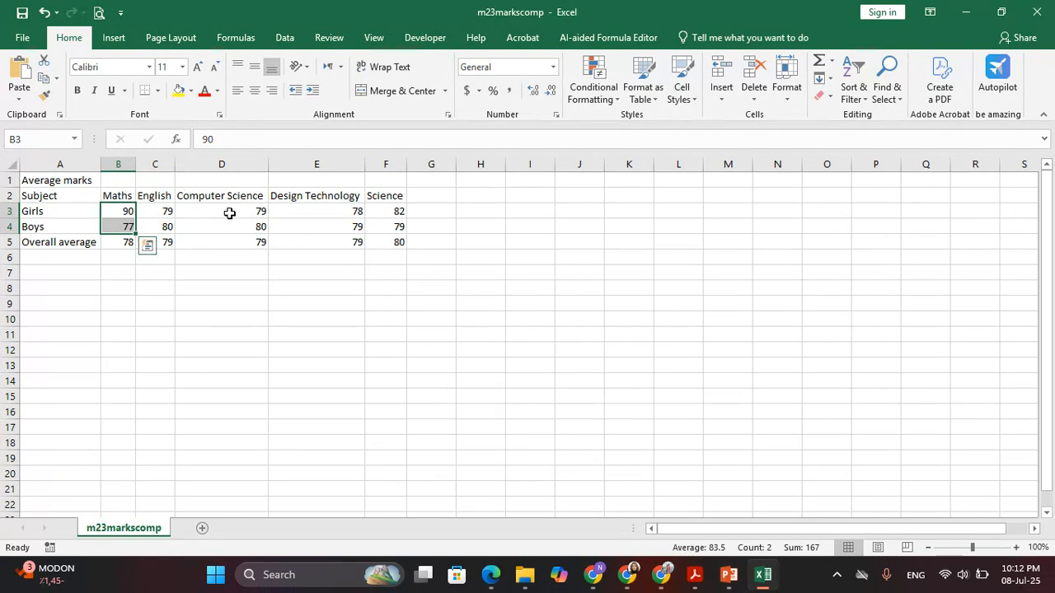
left_click_drag(230, 213, 365, 223, "ctrl")
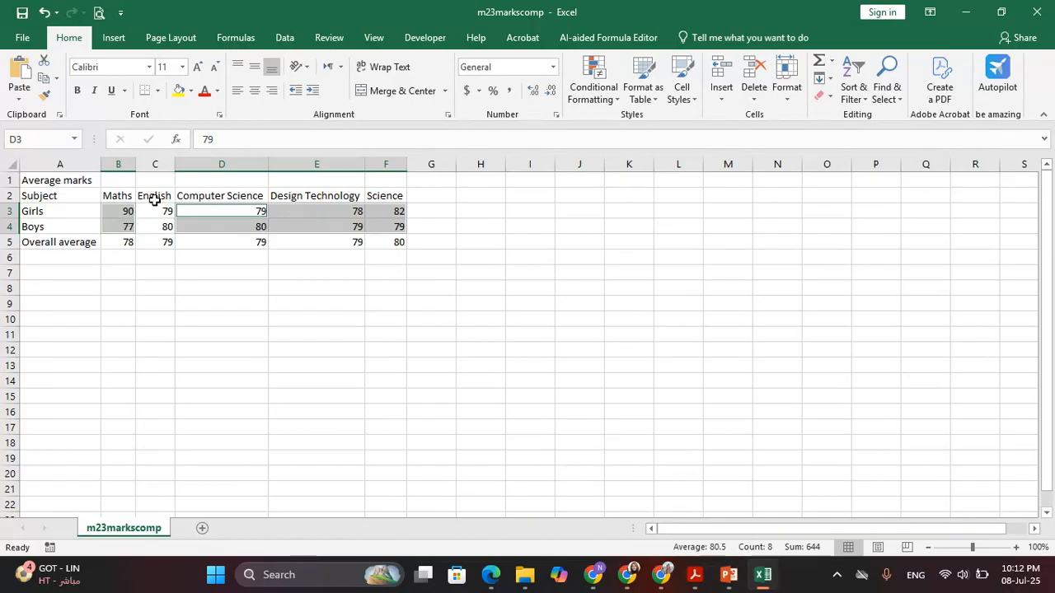
left_click(112, 38)
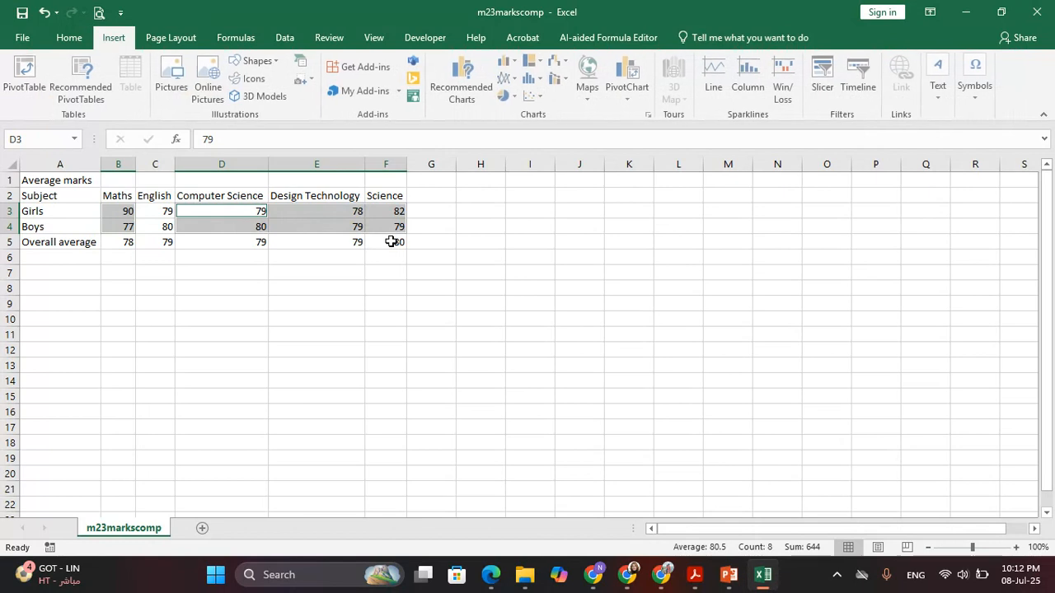
left_click(508, 63)
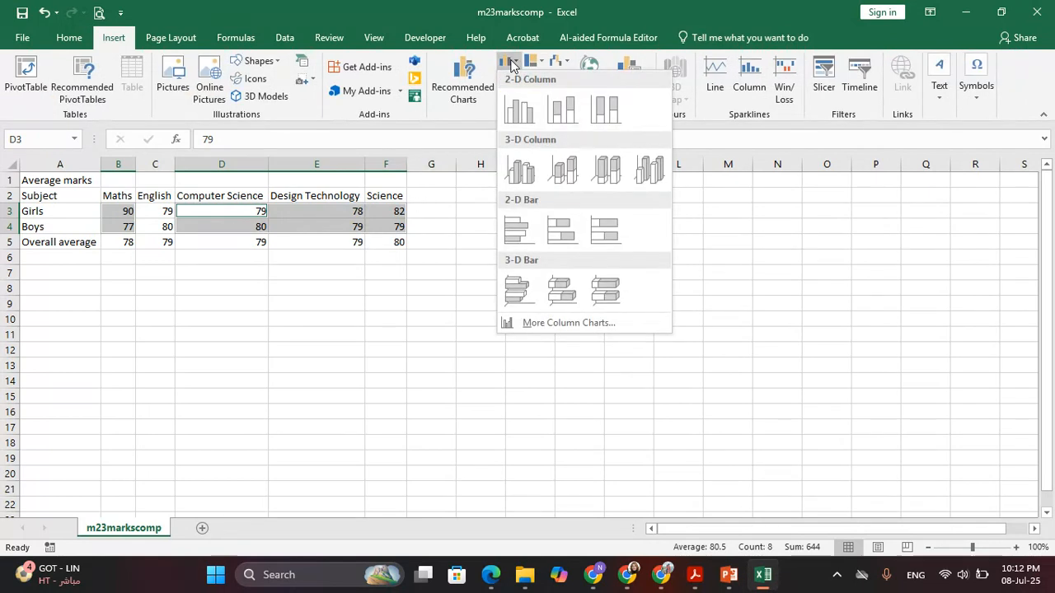
left_click(517, 108)
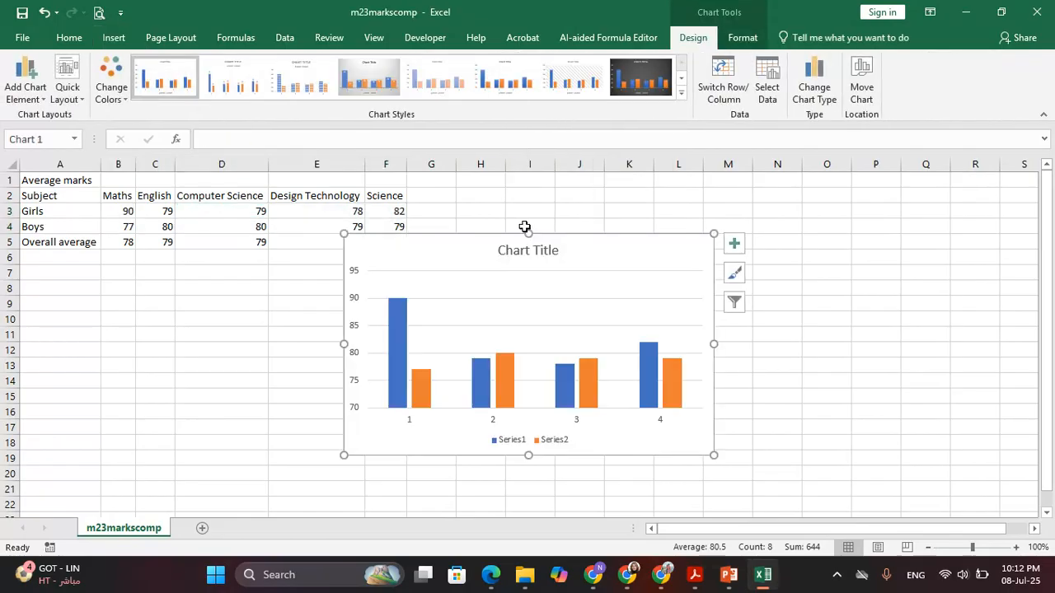
left_click_drag(464, 259, 572, 206)
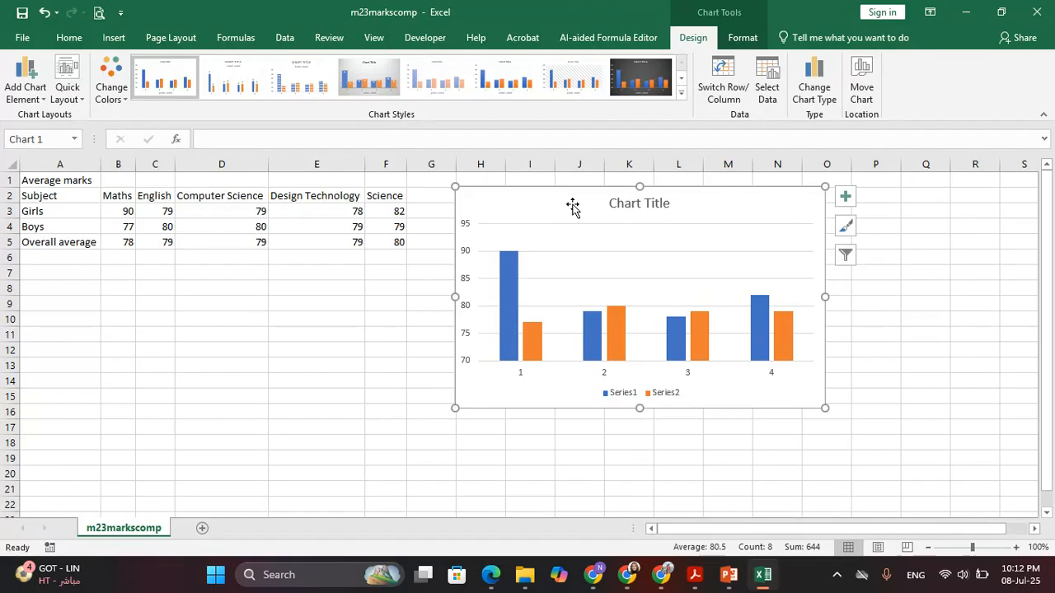
- Compare the chart with question 29's display requirements for axis labels, title, data values and legend in the exam PDF
key("alt+Tab")
scroll(406, 295, "down", 1)
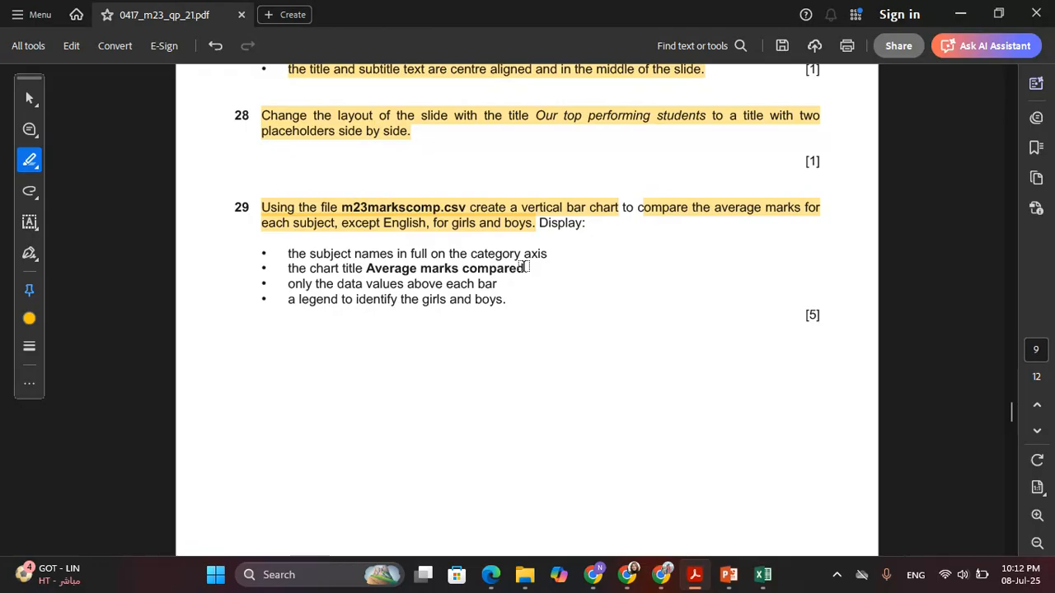
key("alt+Tab")
scroll(486, 329, "down", 1)
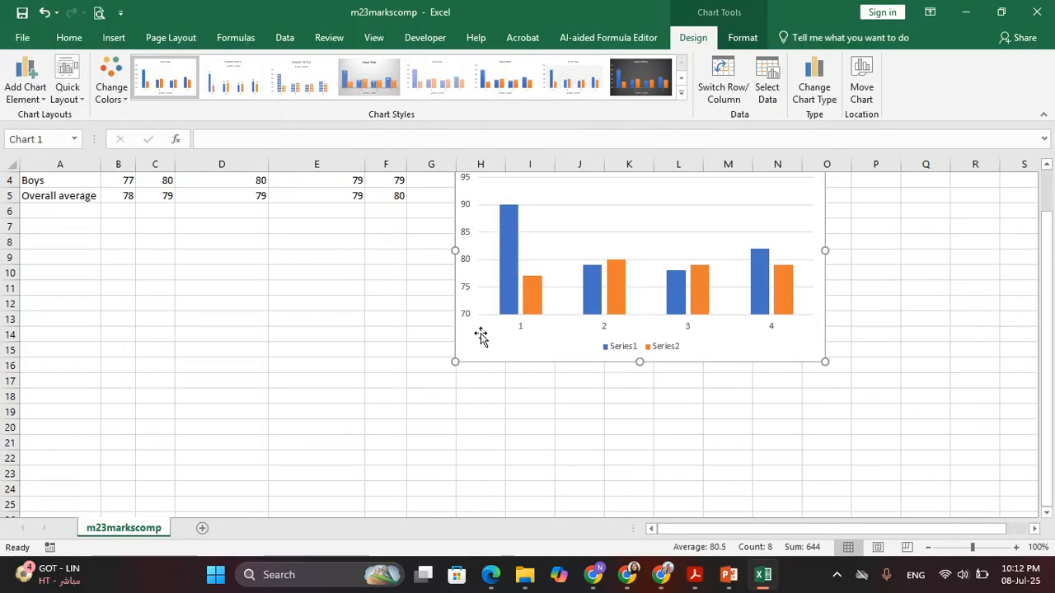
scroll(519, 346, "up", 1)
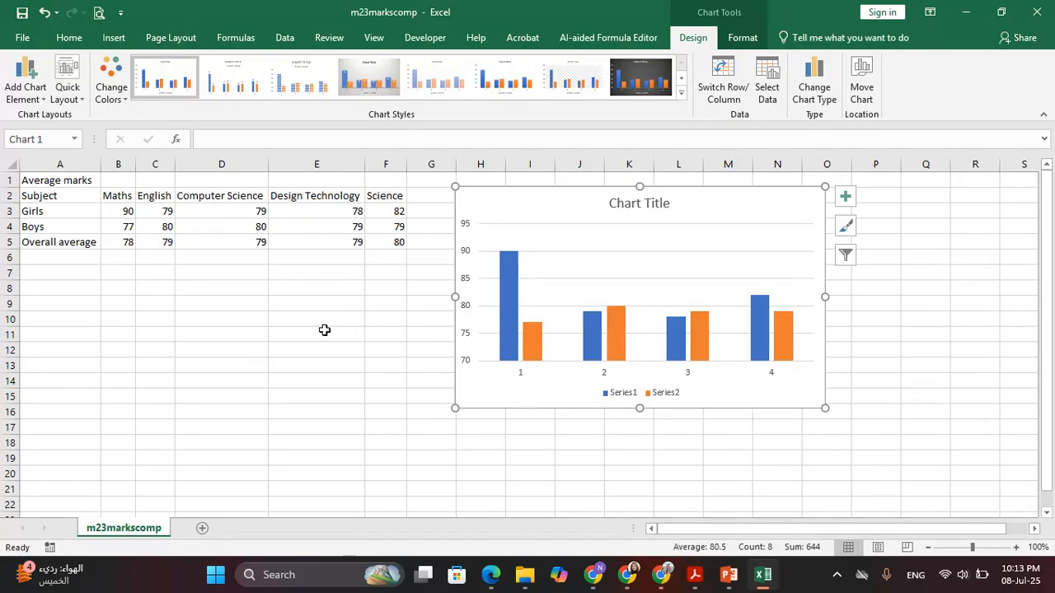
key("alt+Tab")
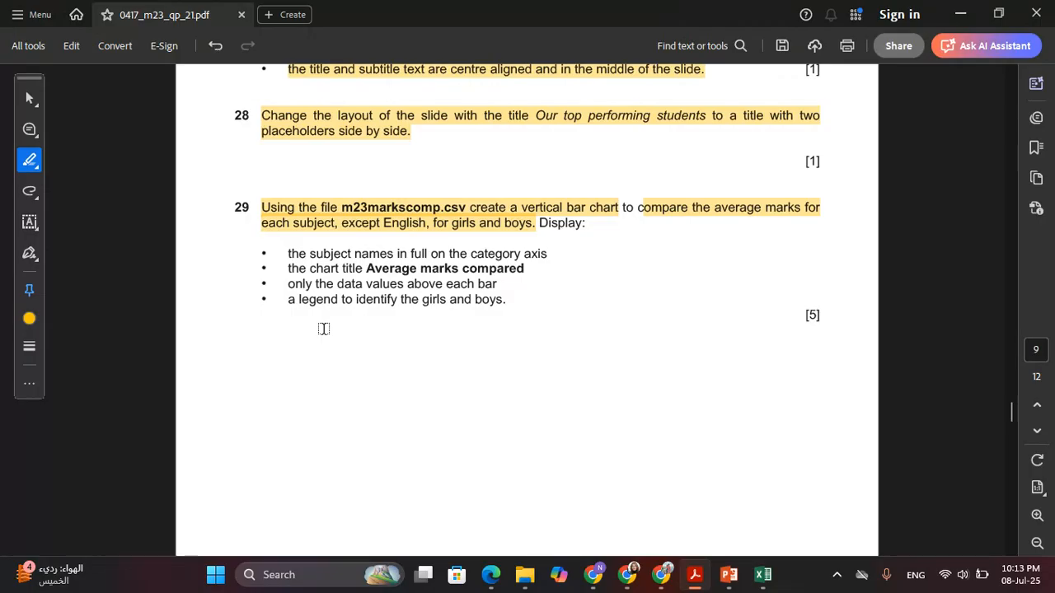
key("alt+Tab")
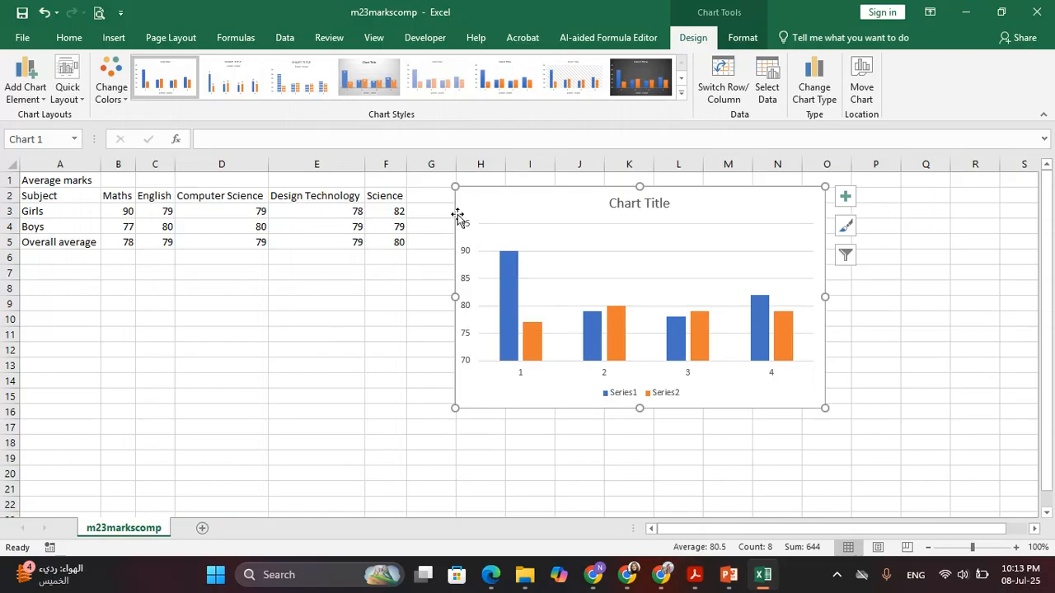
- Set the chart's horizontal category labels to the subject names in B2 and D2:F2, leaving out English
right_click(561, 240)
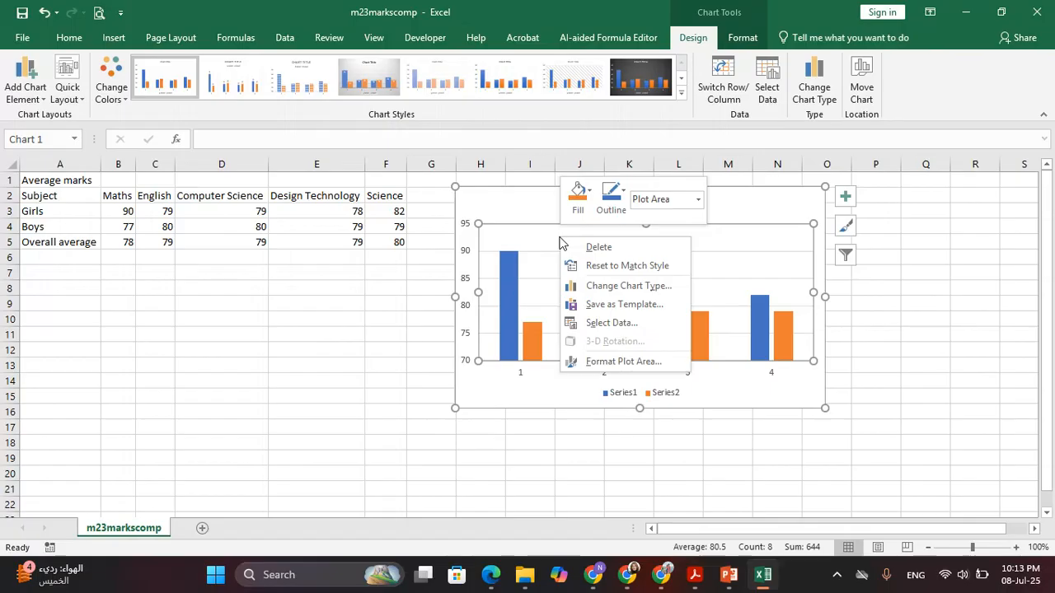
left_click(587, 323)
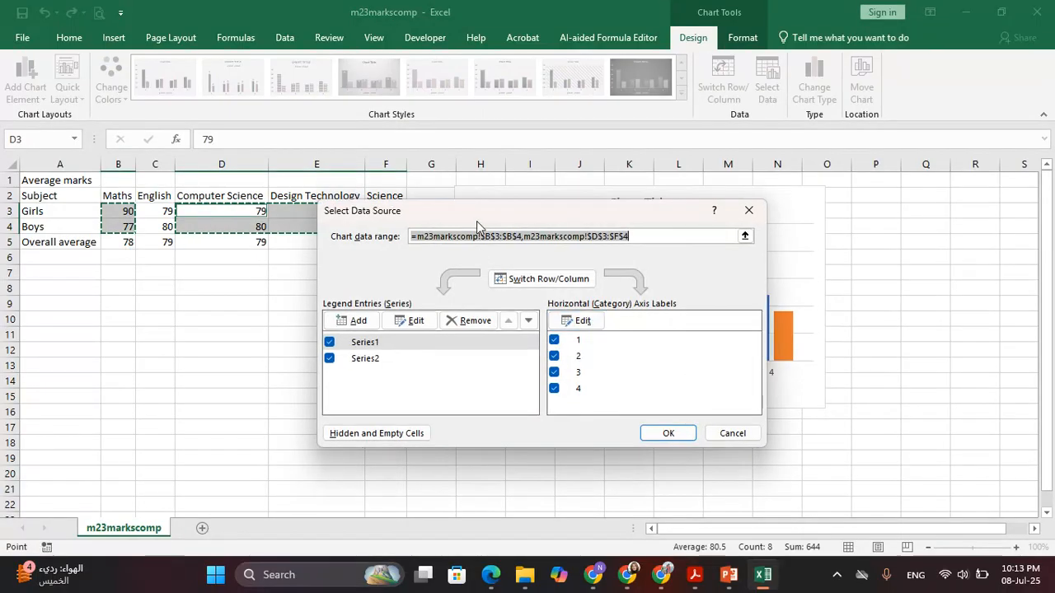
left_click_drag(478, 216, 672, 203)
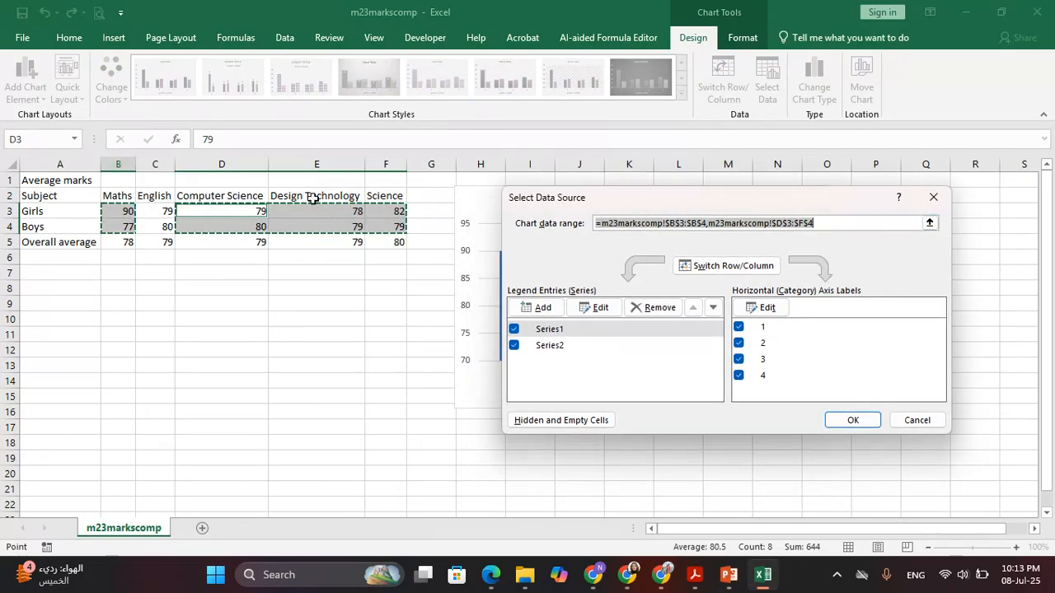
left_click(764, 308)
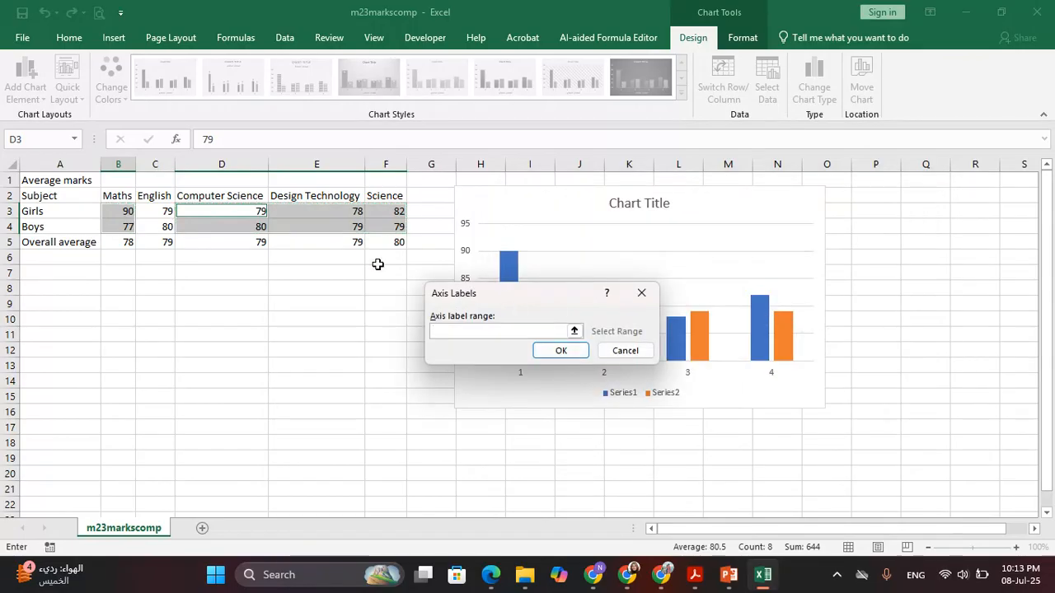
left_click(118, 196)
left_click_drag(201, 199, 381, 199)
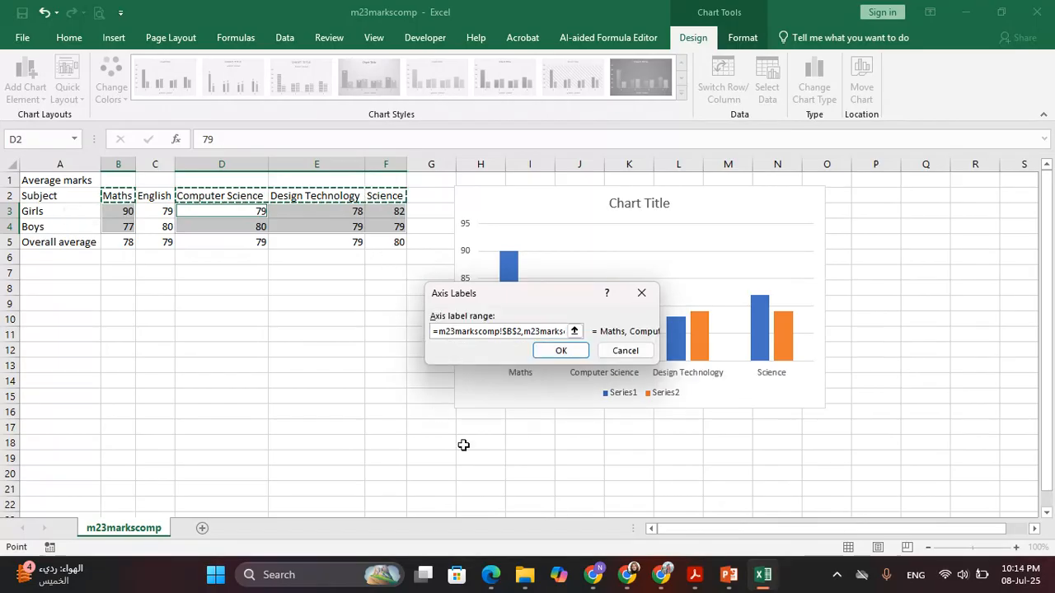
left_click(561, 350)
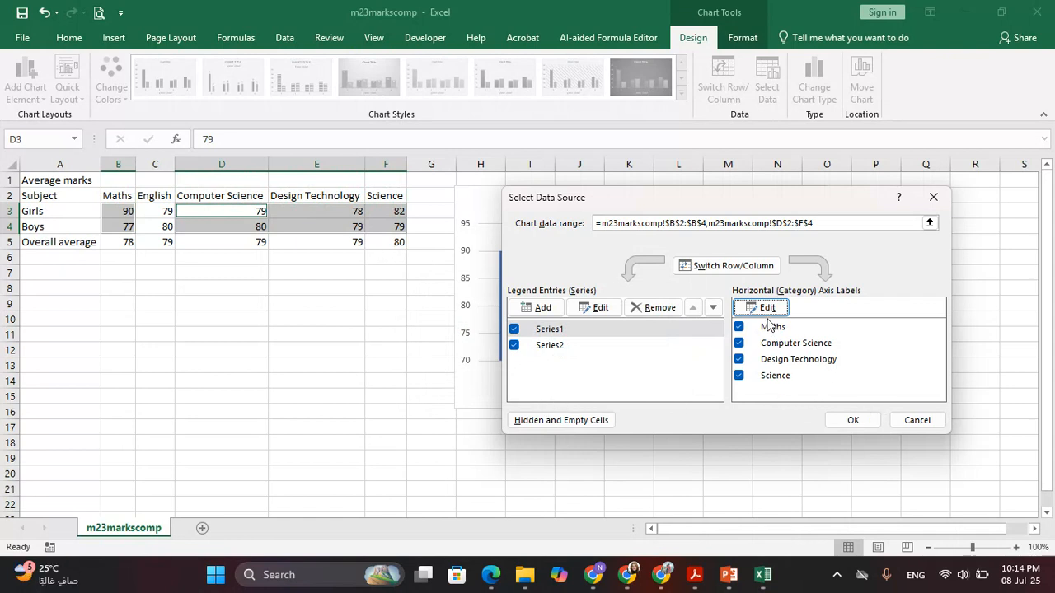
left_click(850, 422)
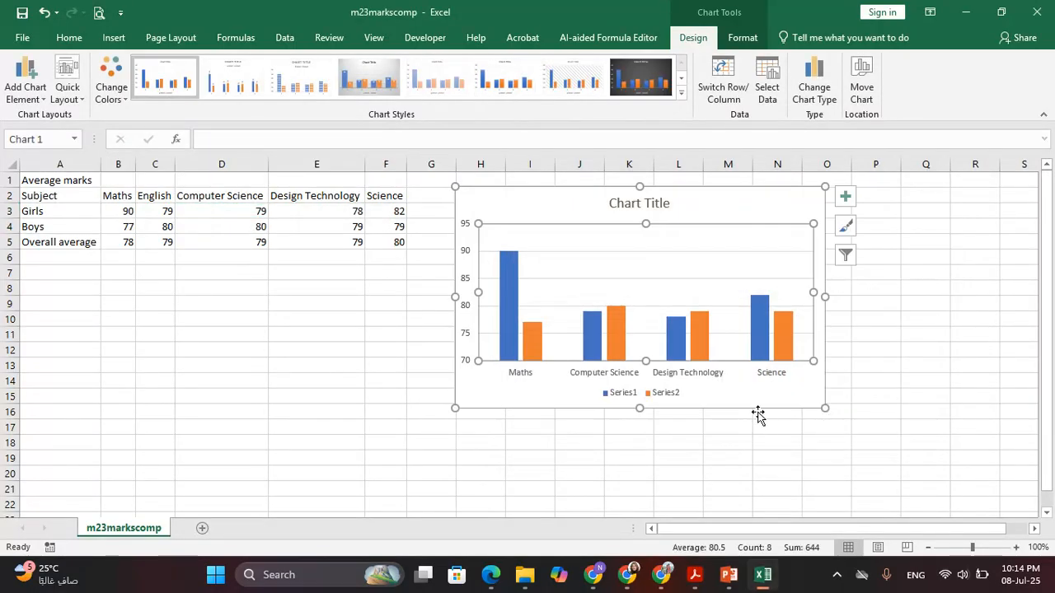
left_click(431, 311)
left_click(507, 245)
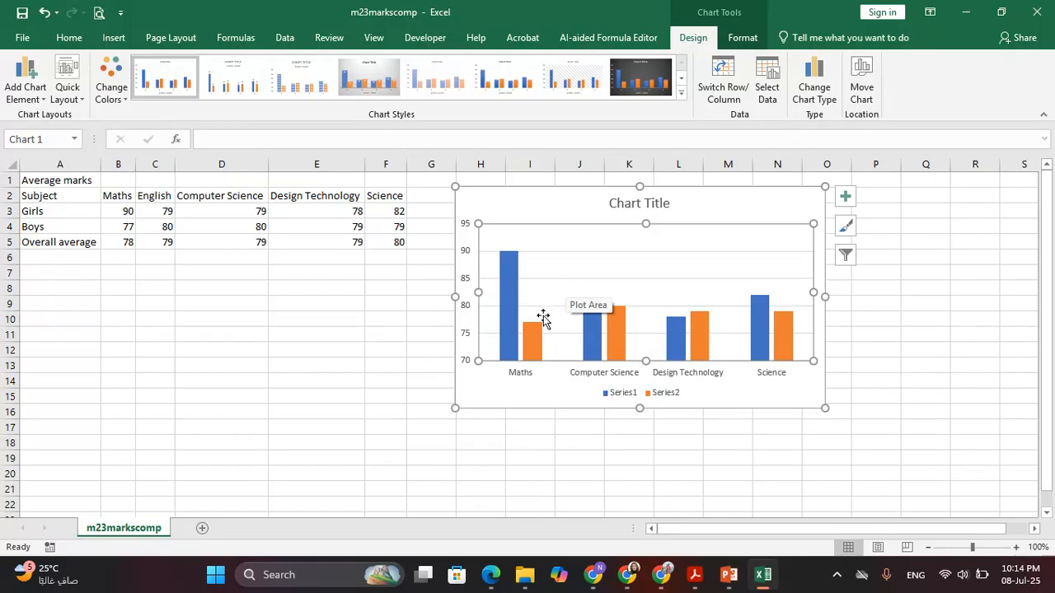
- Change the chart title to "Average marks compared", checking the wording against question 29 in the exam PDF
key("alt+Tab")
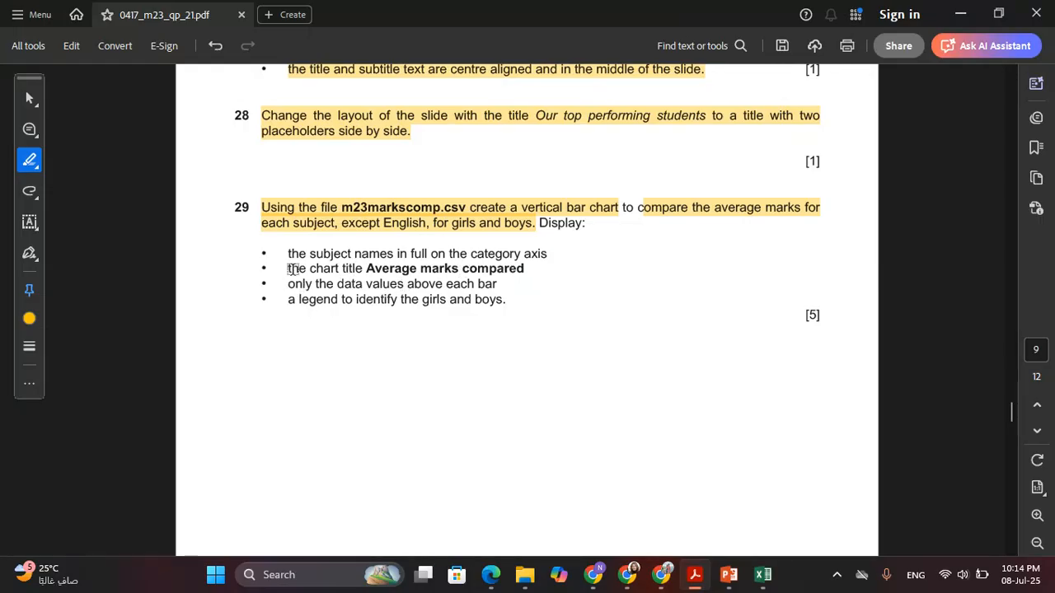
key("alt+Tab")
left_click(624, 201)
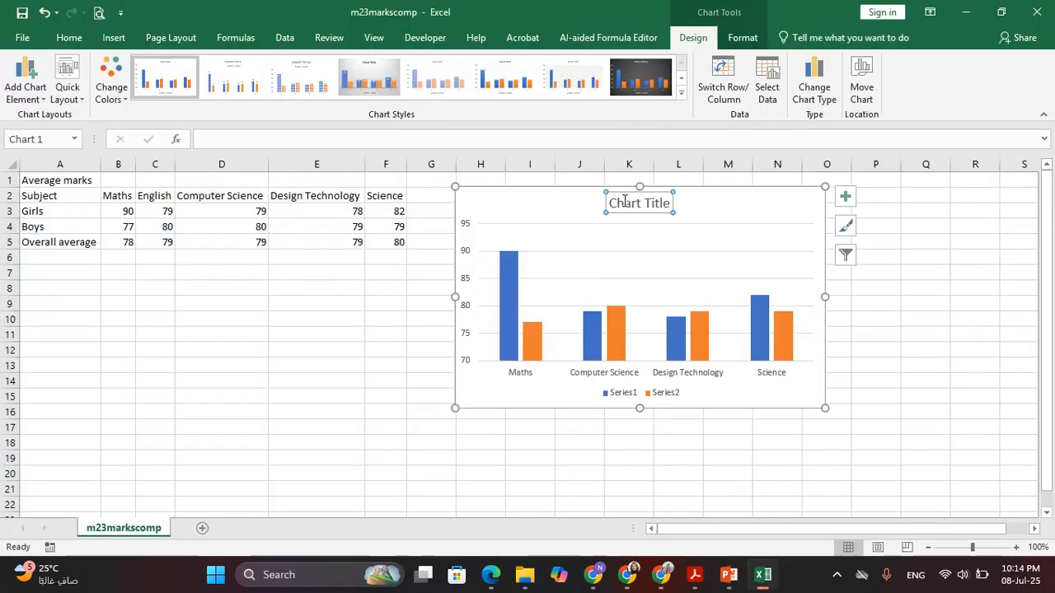
left_click_drag(613, 202, 672, 203)
type("A")
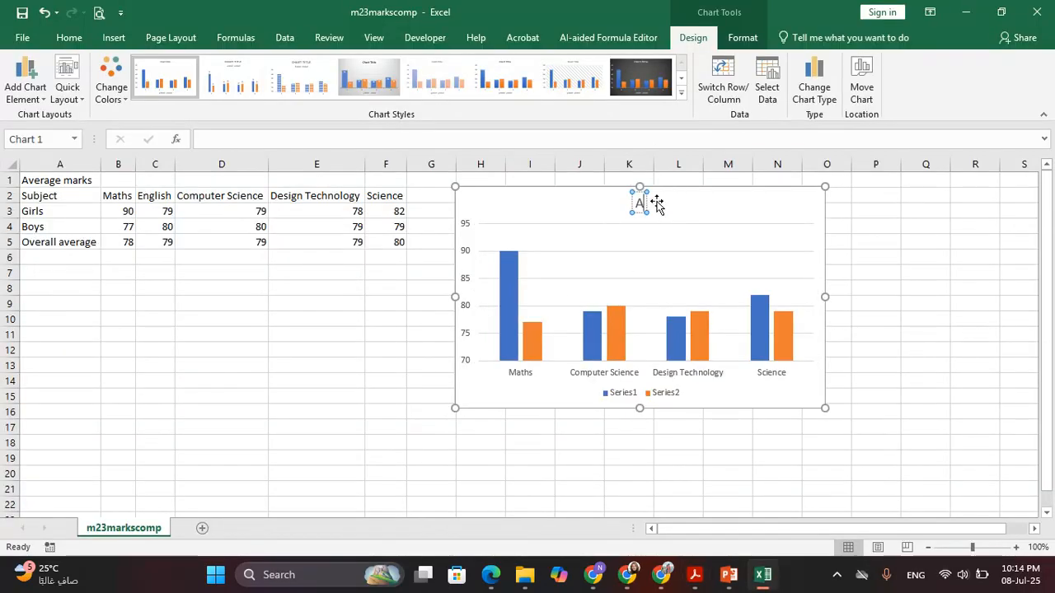
type("verage")
key("alt+Tab")
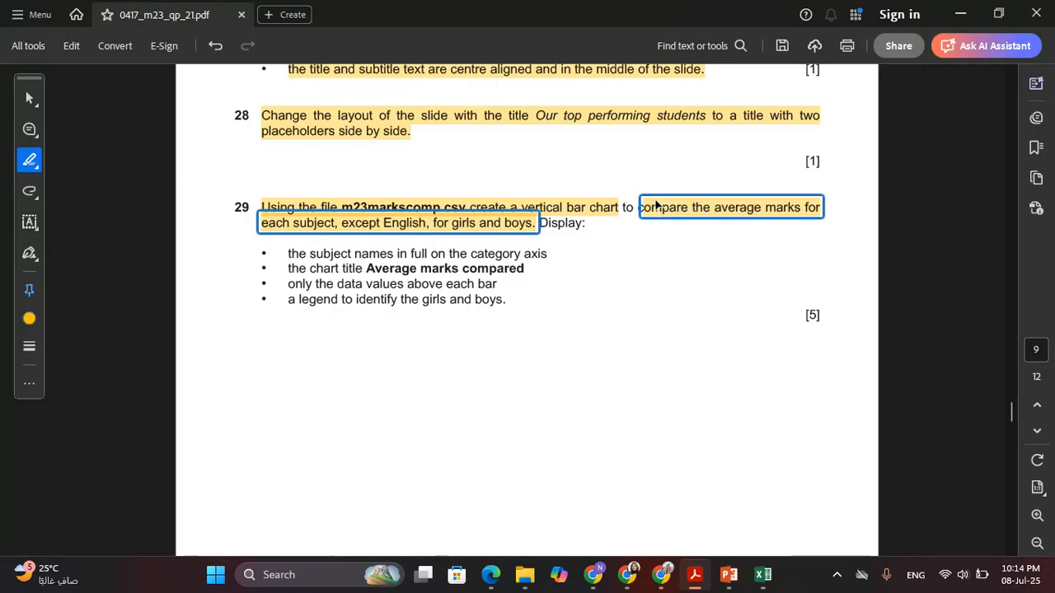
key("alt+Tab")
type("marks")
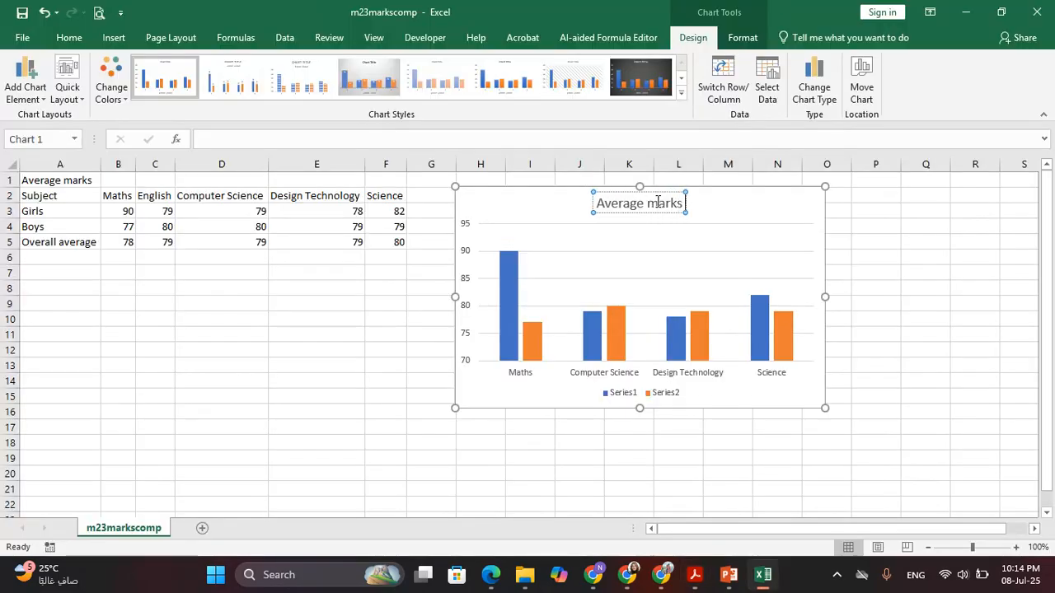
type(" compared")
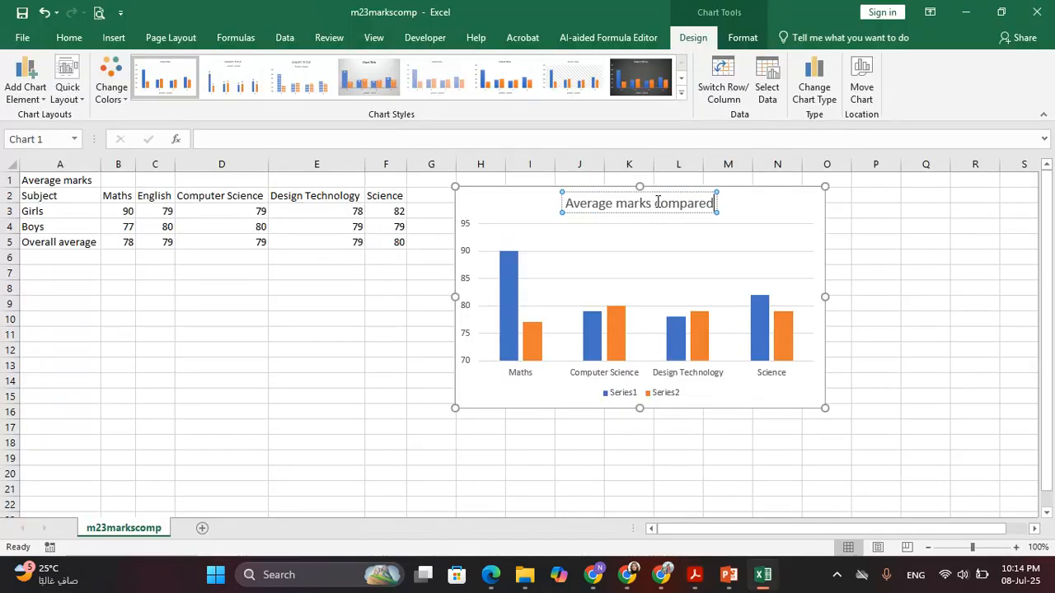
key("alt+Tab")
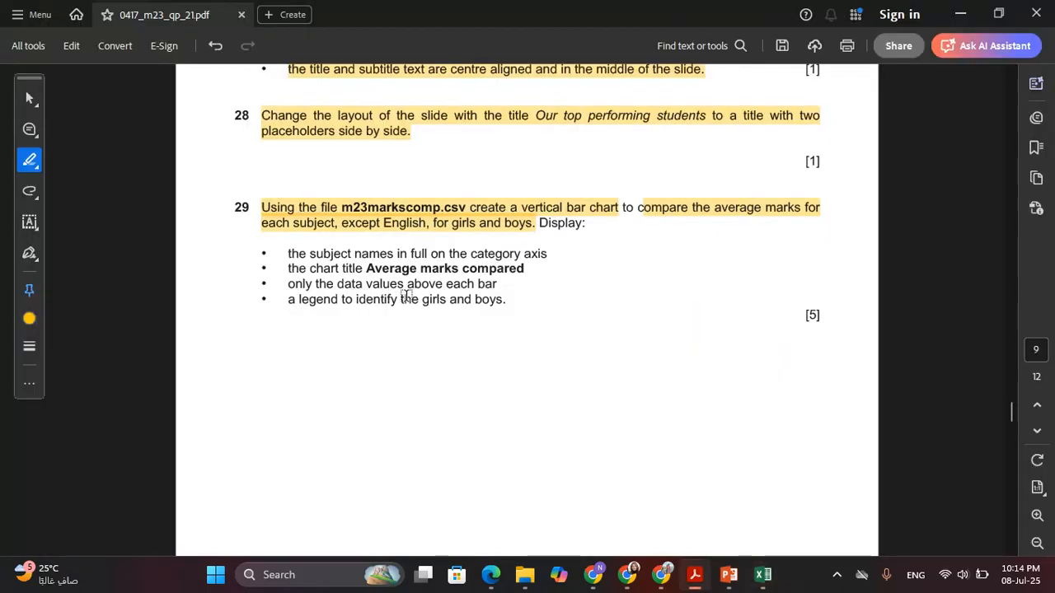
- Back in the Excel workbook, add data labels showing the values above each bar of the chart
key("alt+Tab")
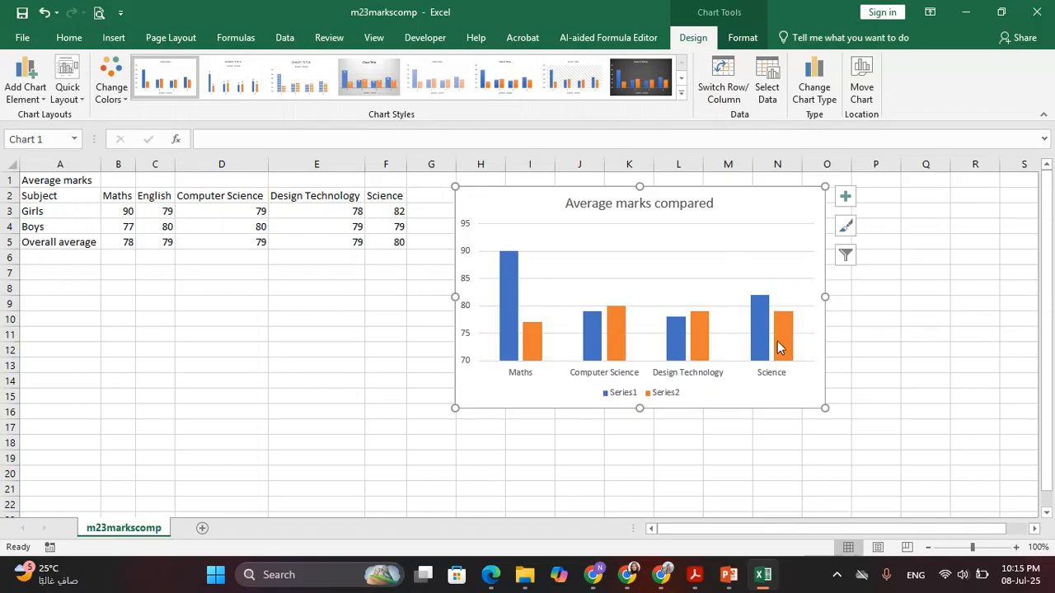
left_click(845, 199)
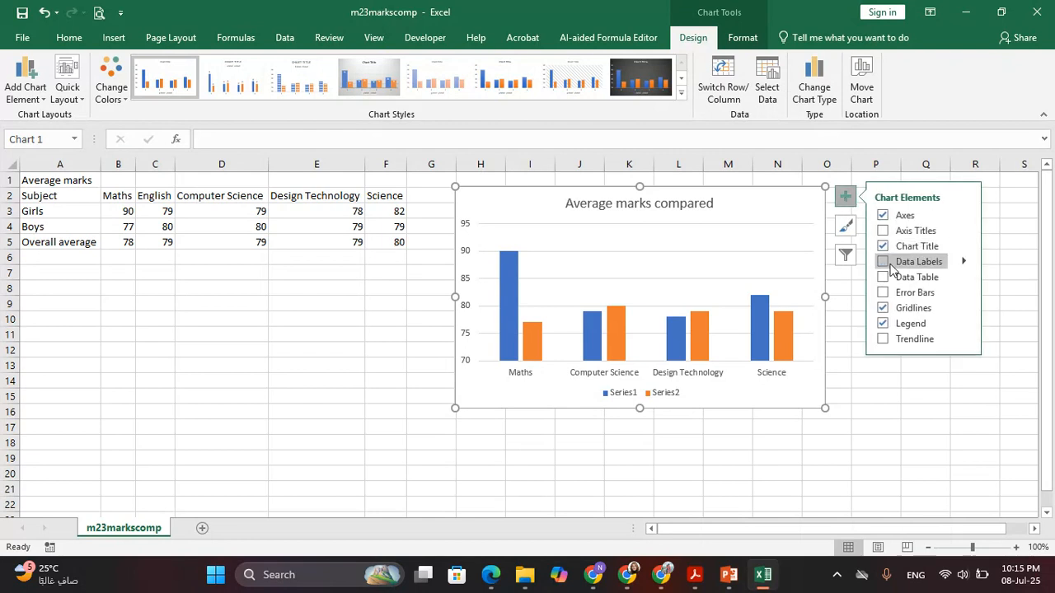
left_click(919, 261)
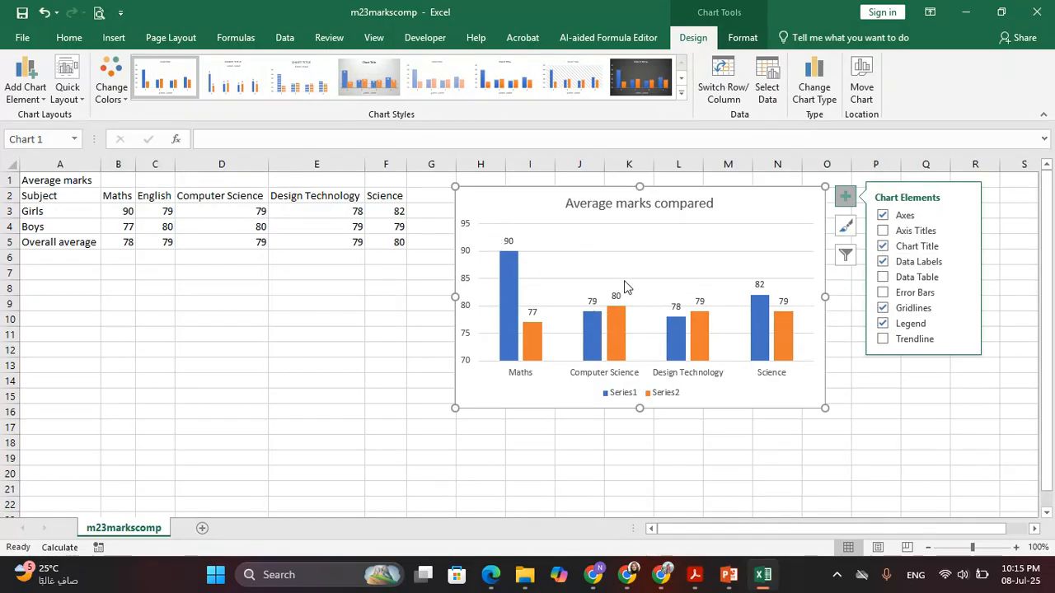
left_click(643, 432)
- Highlight question 29's legend requirement for girls and boys in the exam PDF, and return to the workbook
key("alt+Tab")
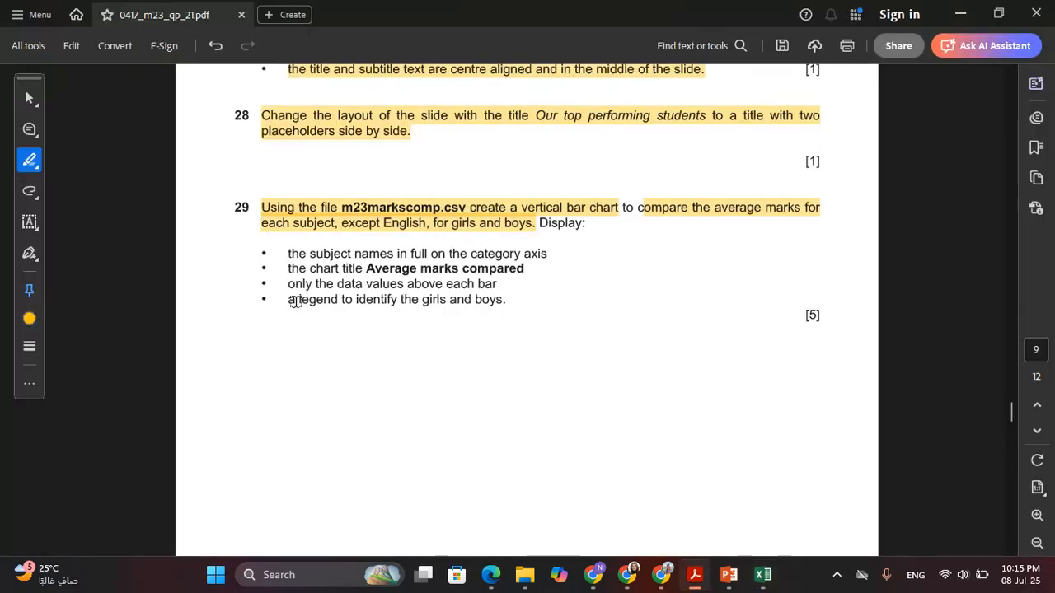
left_click_drag(295, 301, 505, 302)
key("alt+Tab")
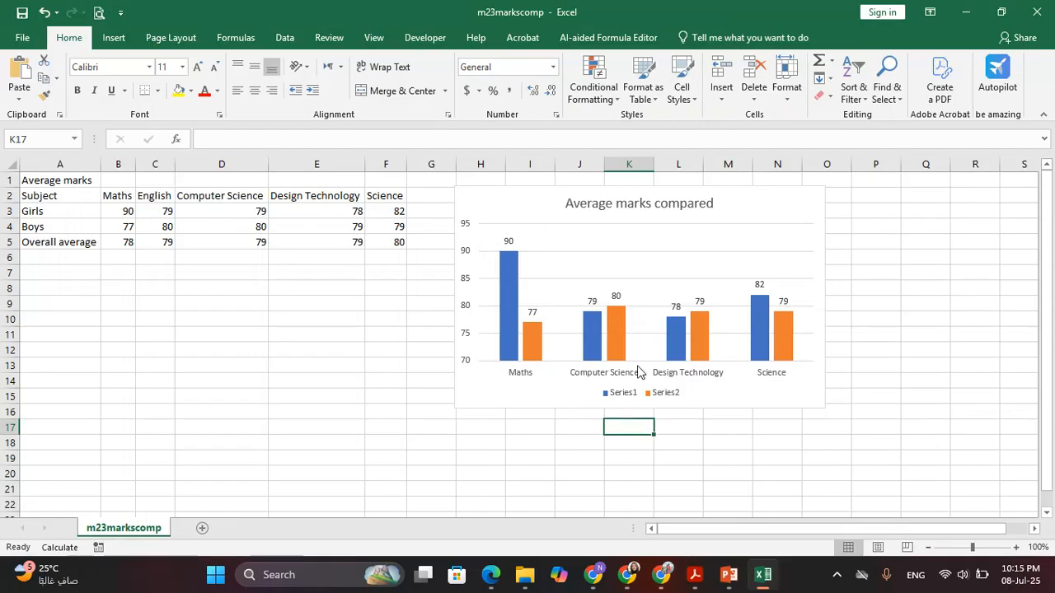
- In the chart's data source, set the name of the first series to the Girls label in cell A3
left_click(622, 257)
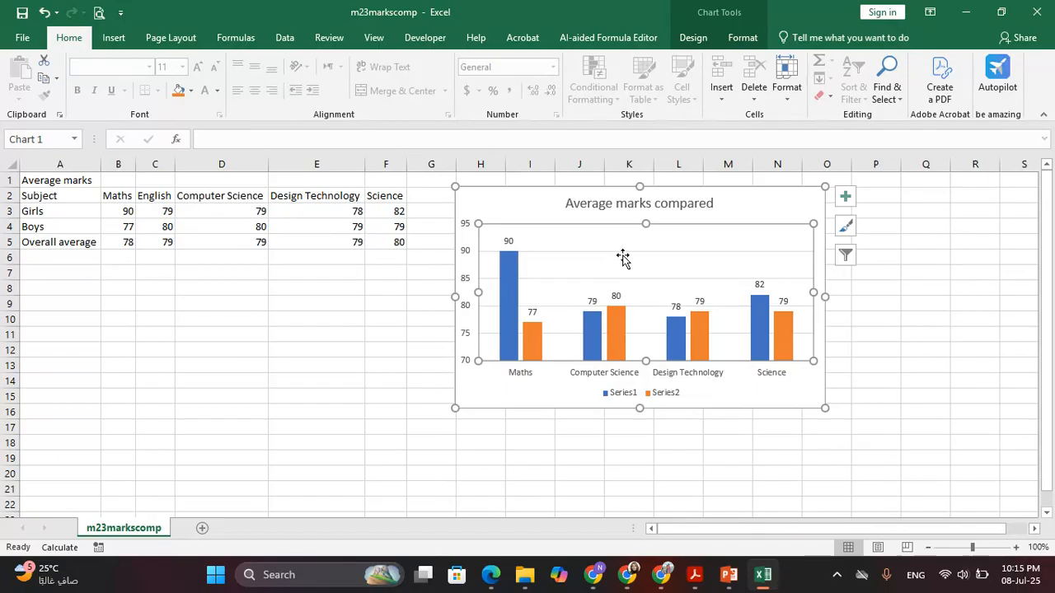
right_click(623, 259)
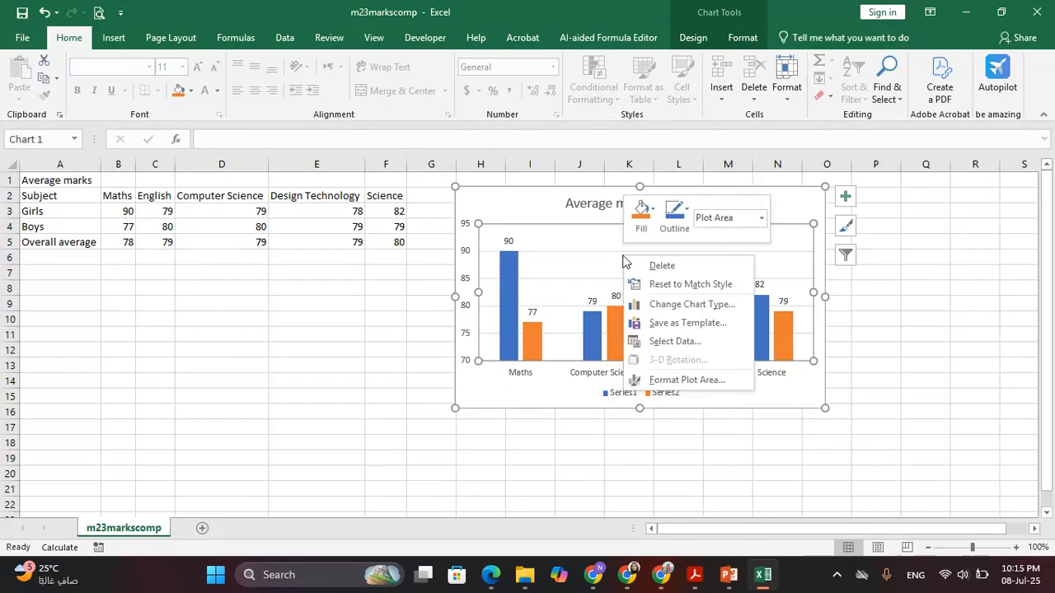
left_click(693, 339)
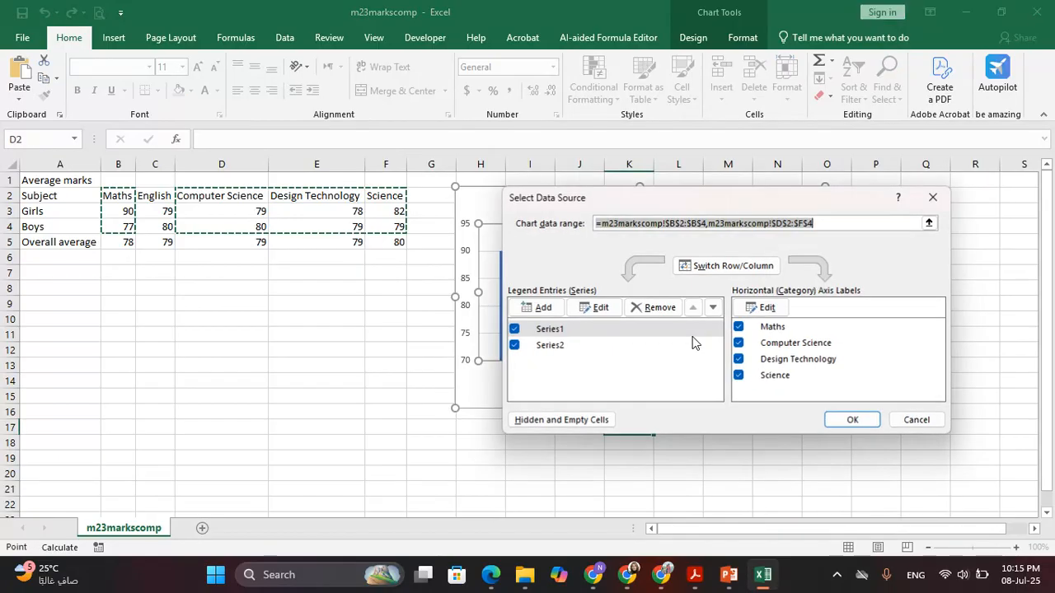
left_click(551, 331)
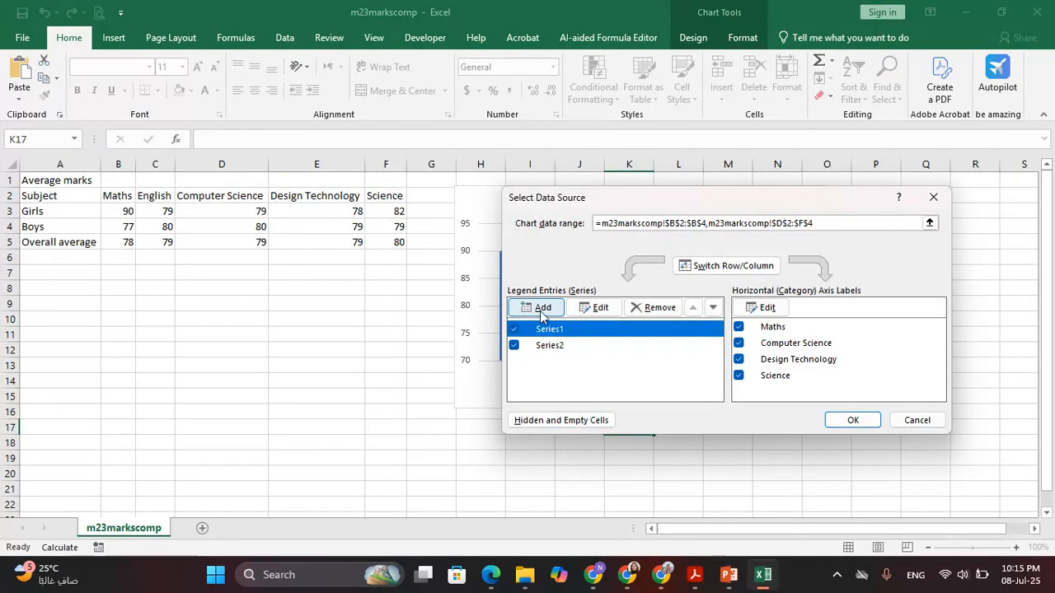
left_click(599, 308)
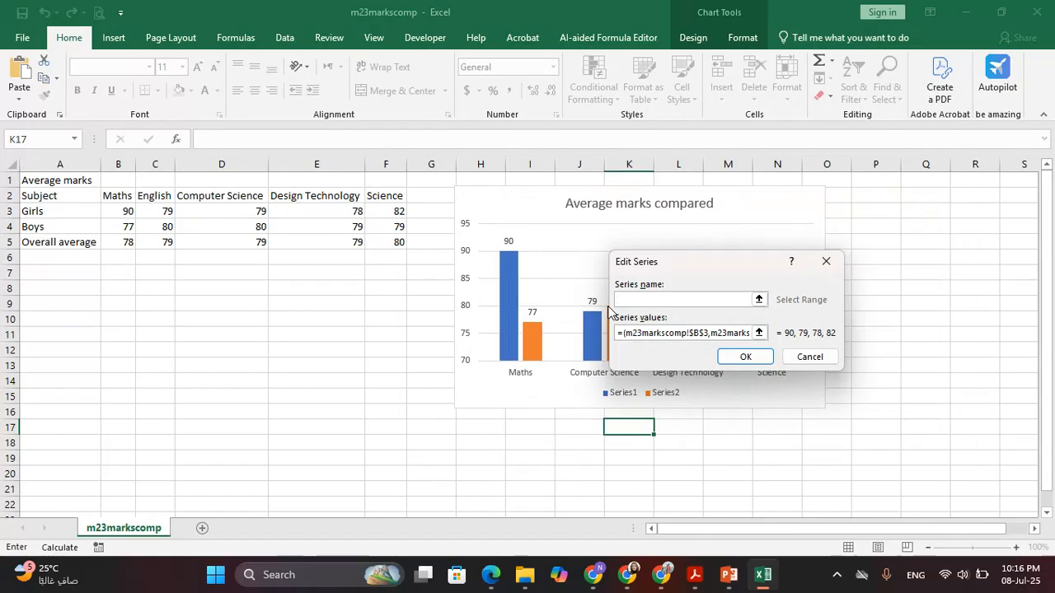
left_click(60, 212)
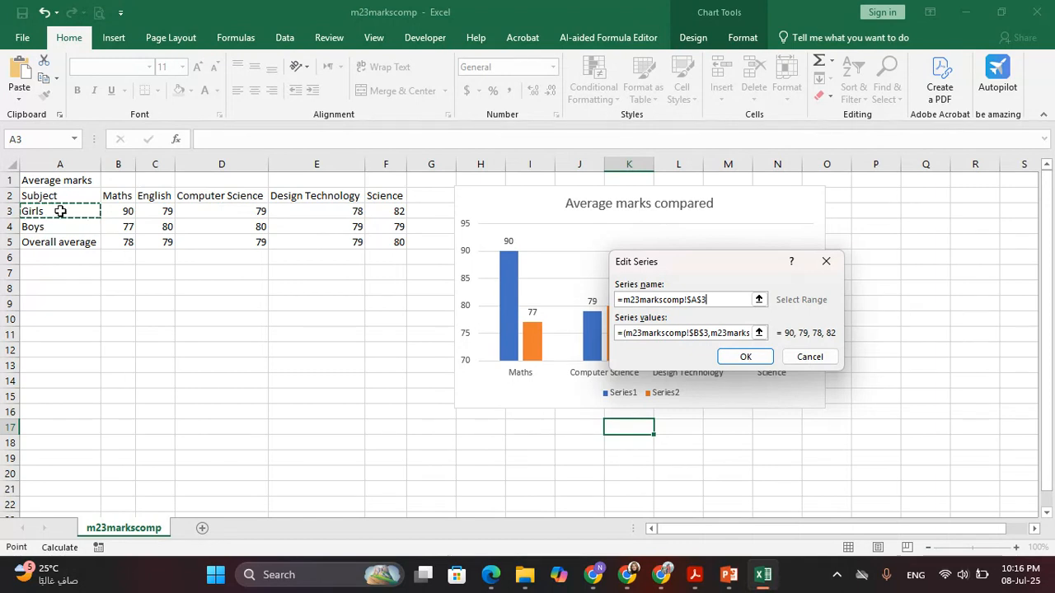
left_click(745, 357)
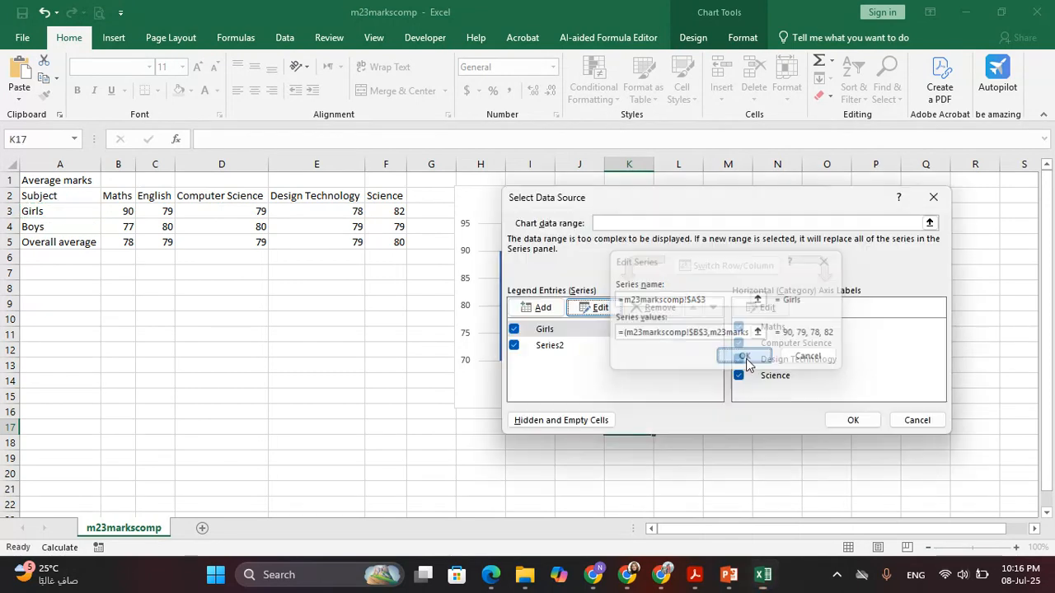
- Set the name of the second series to the Boys label in cell A4, and apply the data source changes
left_click(558, 347)
left_click(598, 306)
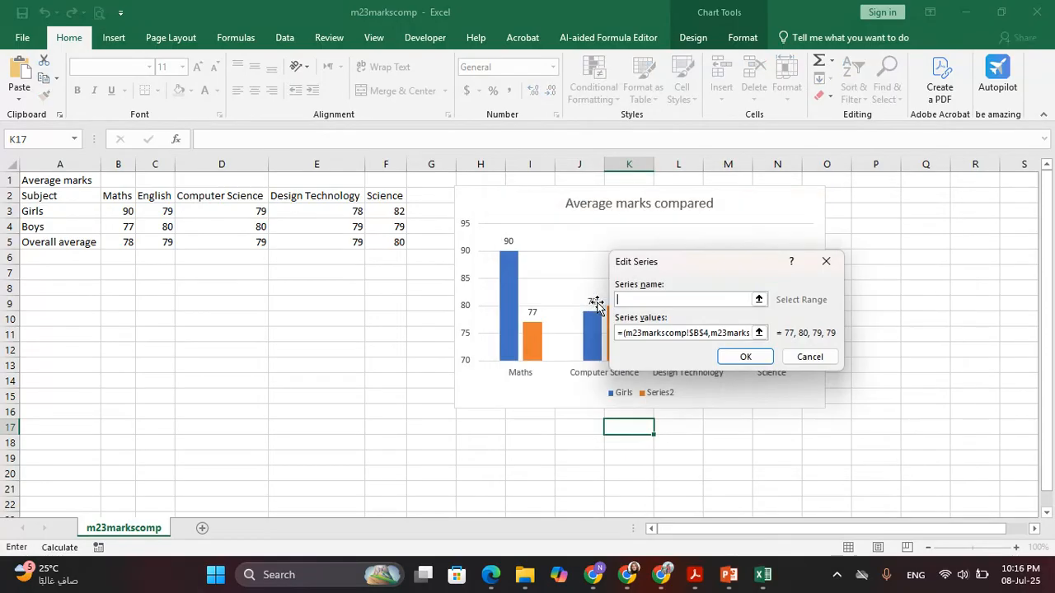
left_click(63, 228)
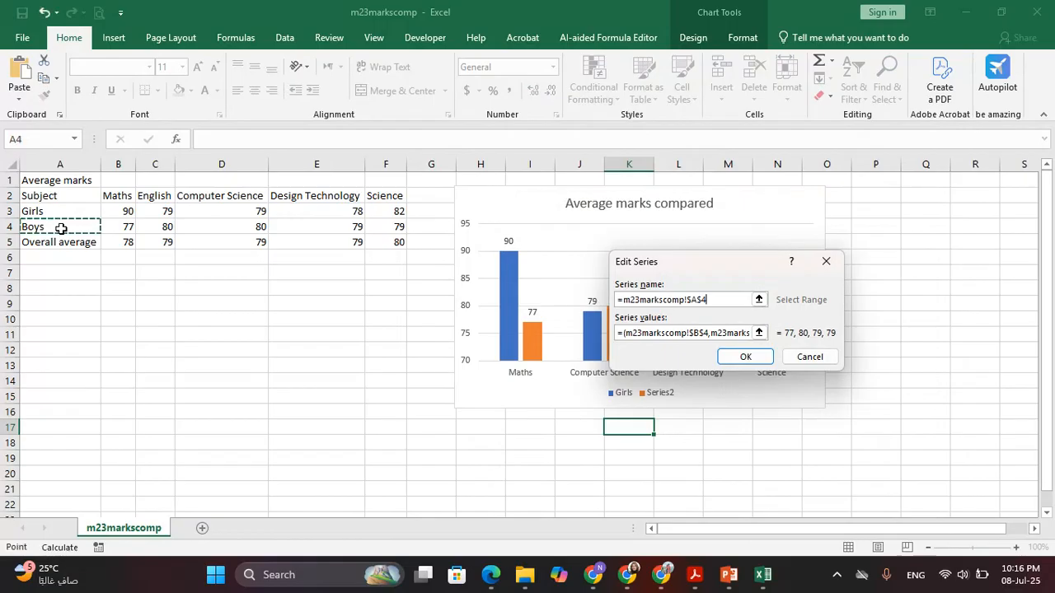
left_click(746, 356)
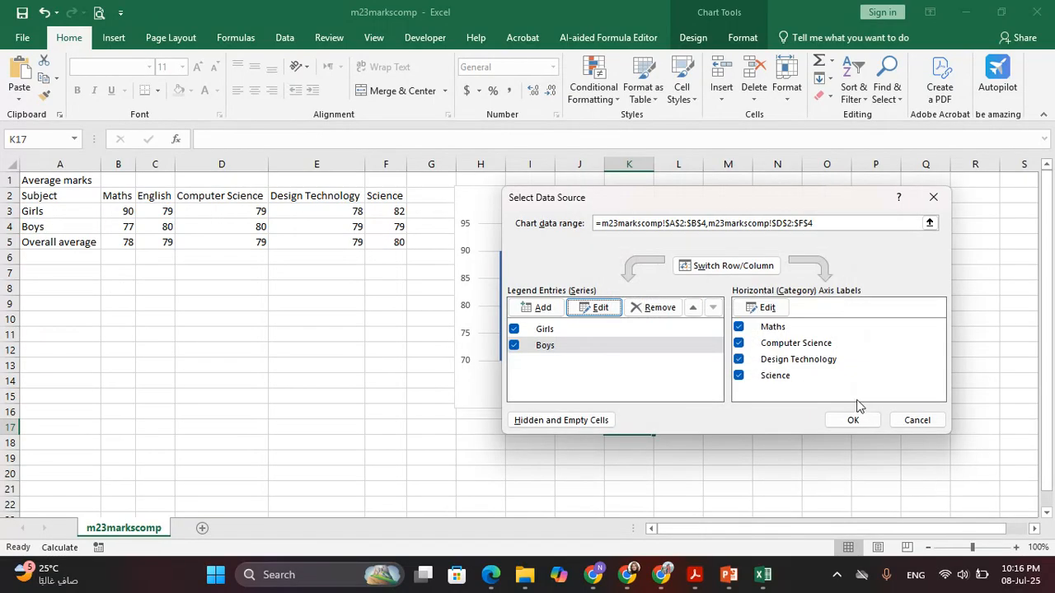
left_click(853, 421)
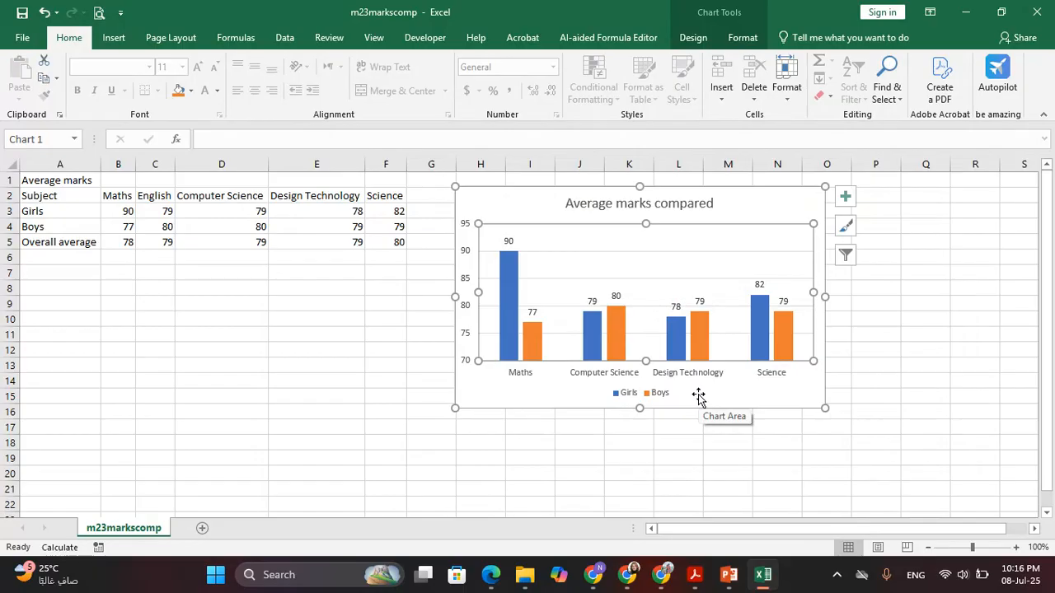
- In the exam PDF, highlight question 30's instruction about placing the Step 29 chart in the right placeholder
key("alt+Tab")
scroll(401, 449, "down", 6)
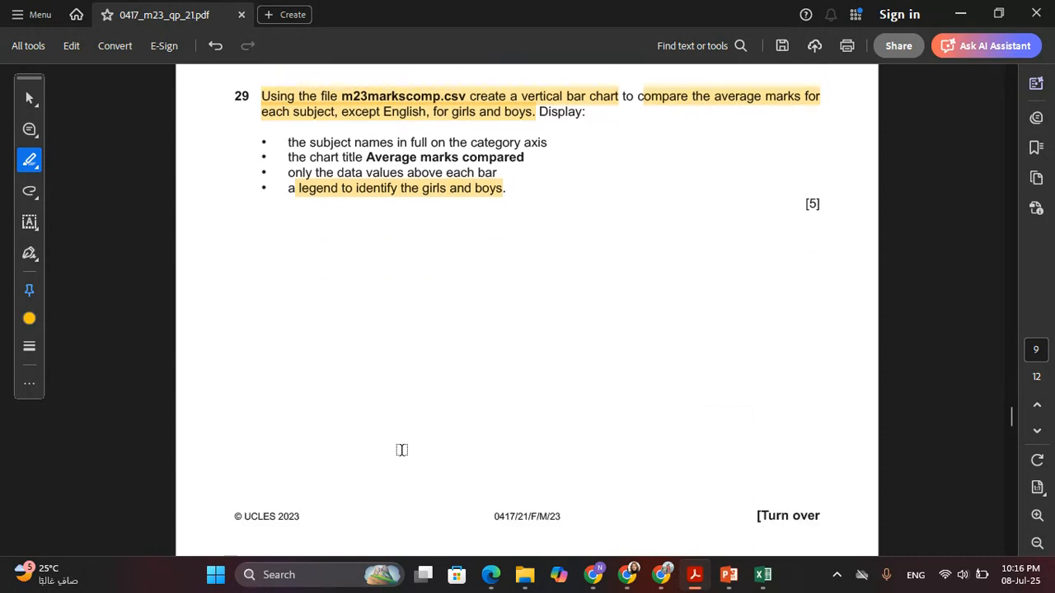
scroll(404, 452, "down", 3)
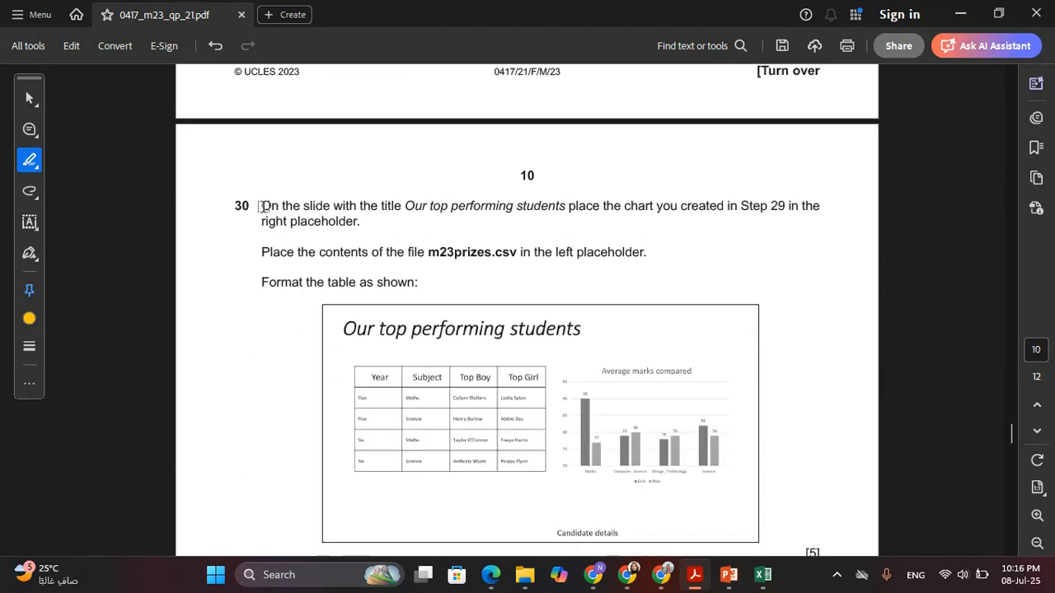
left_click_drag(260, 206, 365, 230)
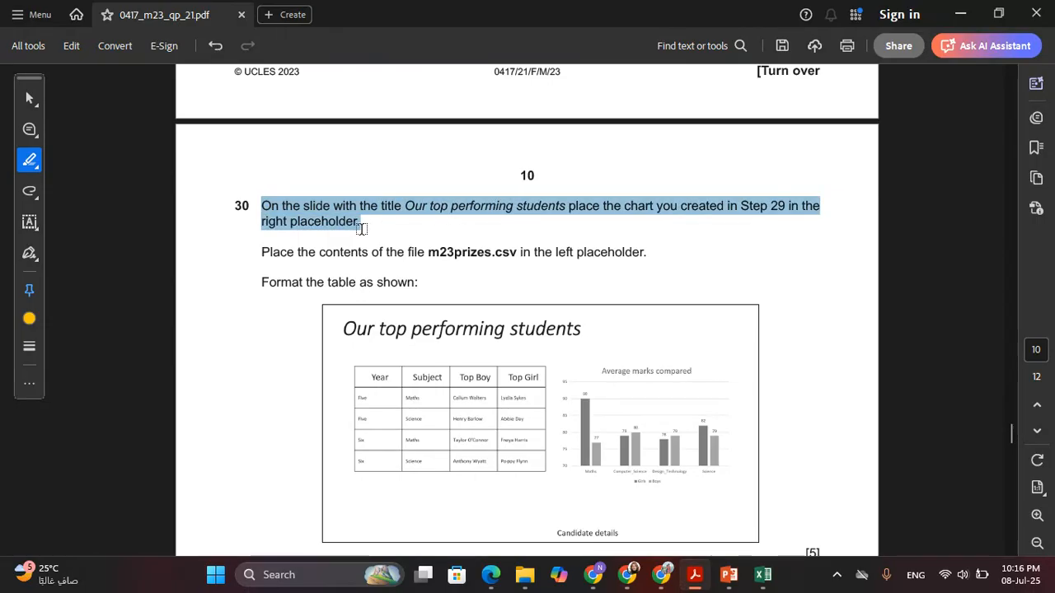
left_click_drag(362, 229, 363, 234)
- Copy the chart from Excel and paste it on PowerPoint's "Our top performing students" slide, deleting the empty right-hand placeholder first
key("alt+Tab")
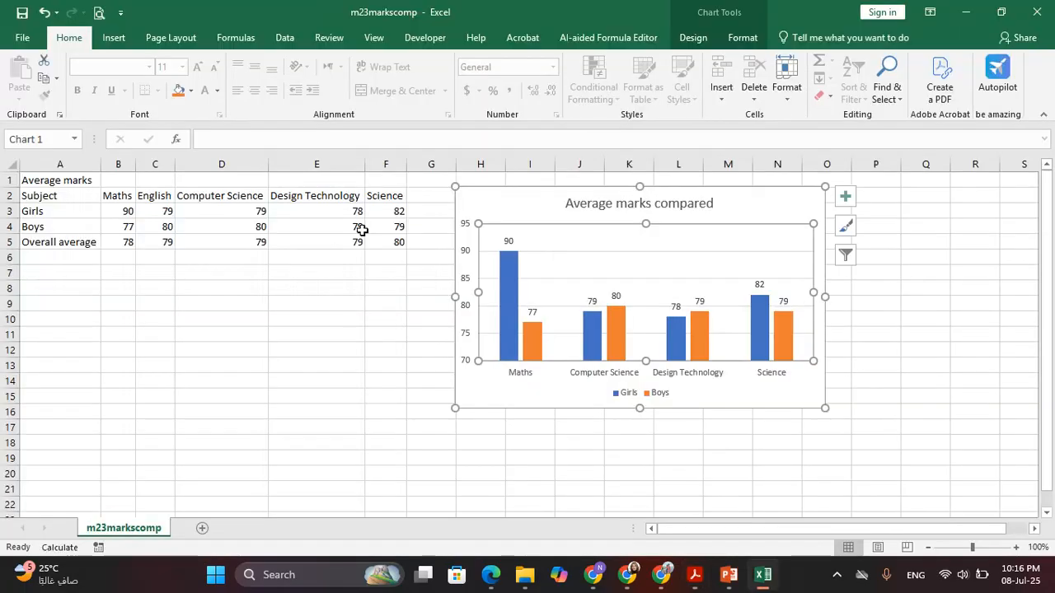
key("ctrl+c")
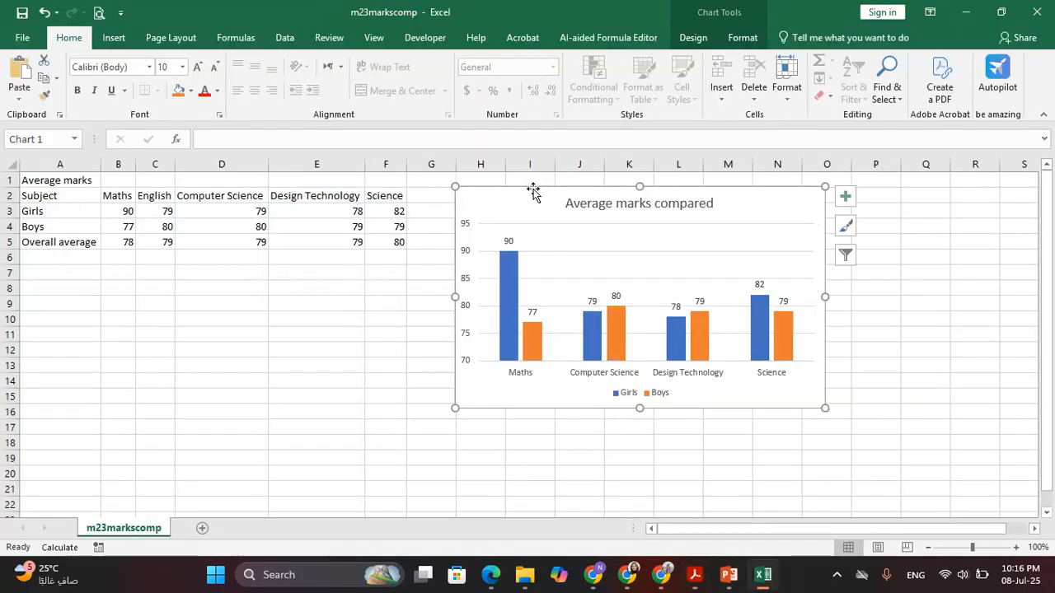
left_click(729, 575)
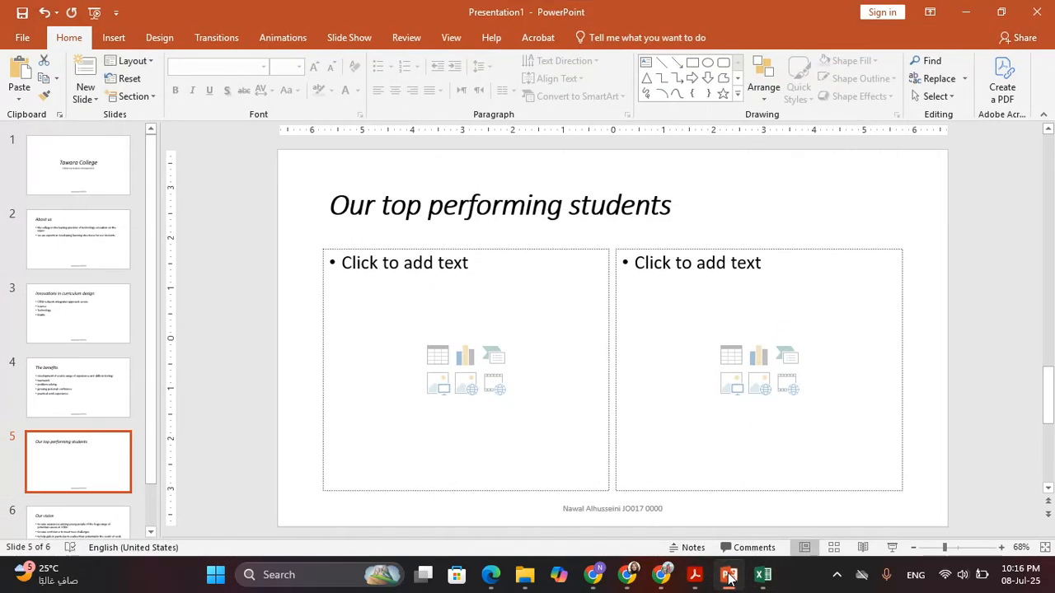
left_click(752, 249)
key("Delete")
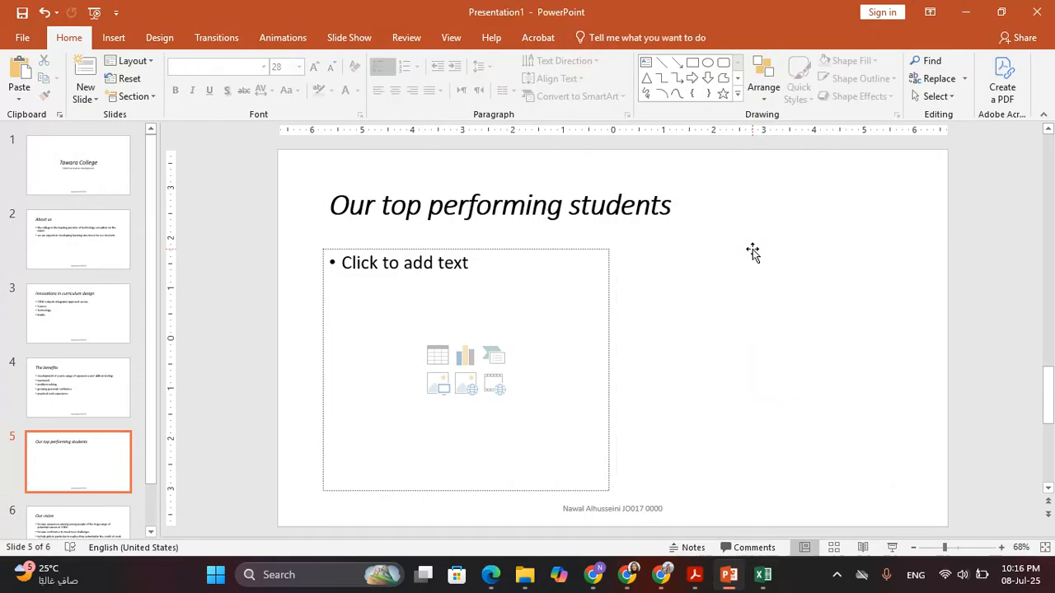
key("ctrl+v")
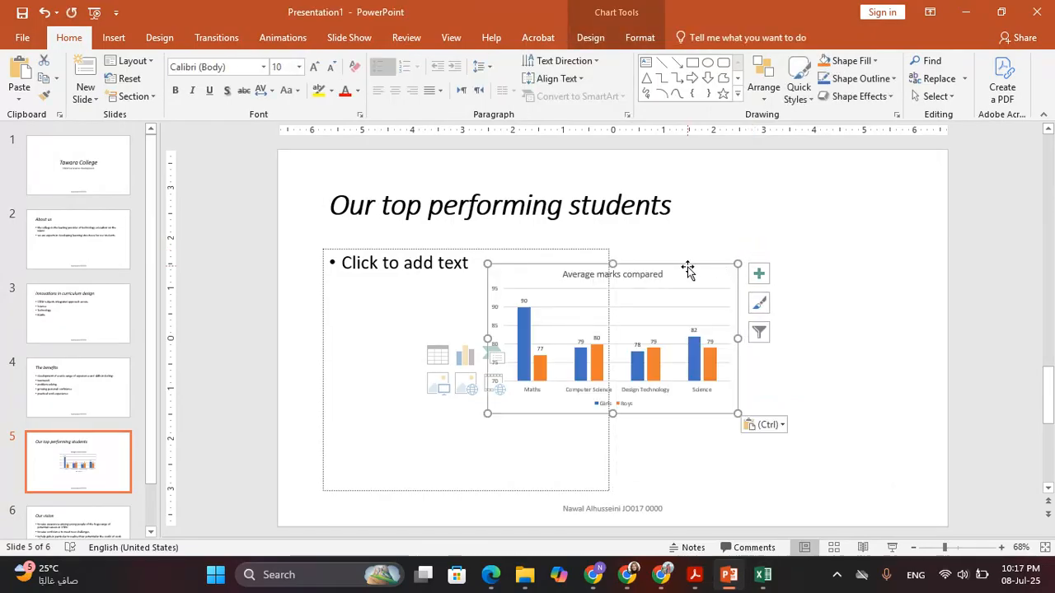
- Move the pasted chart to the slide's right half and resize it to match the left placeholder's height and the free width
left_click_drag(687, 269, 873, 271)
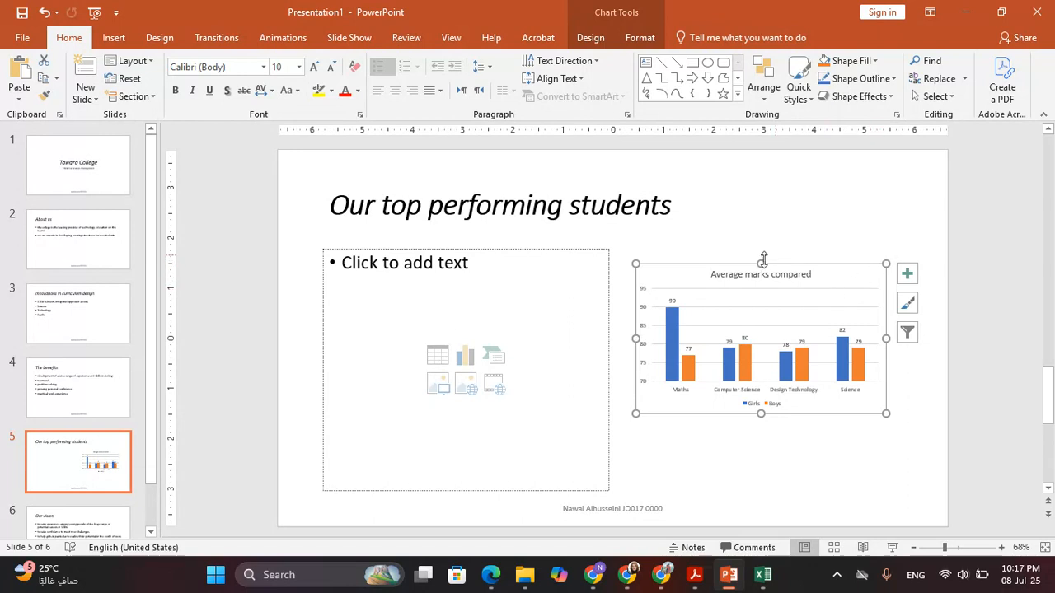
left_click_drag(758, 262, 756, 250)
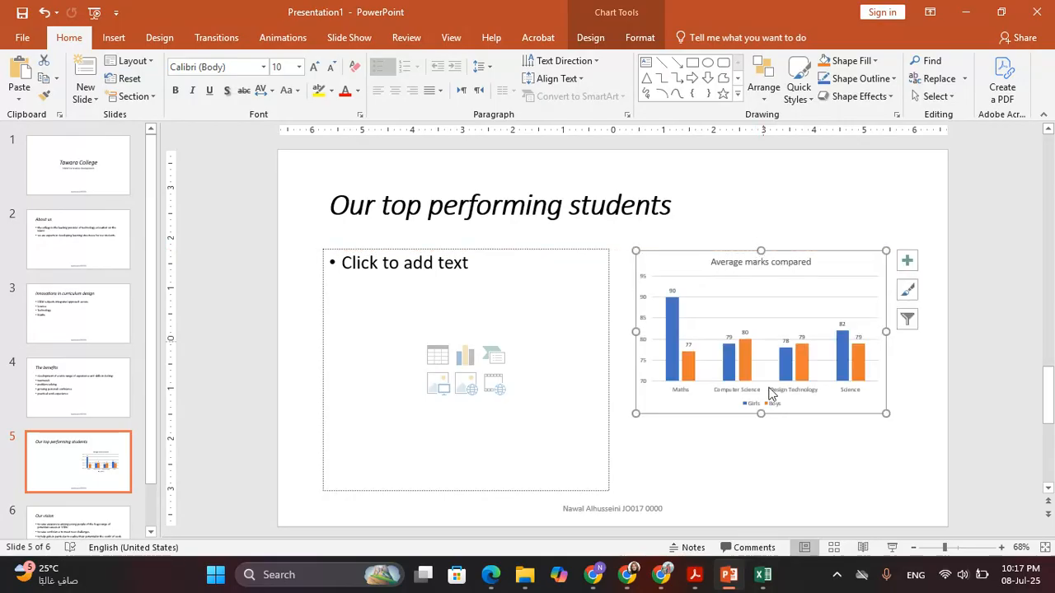
left_click_drag(761, 413, 759, 486)
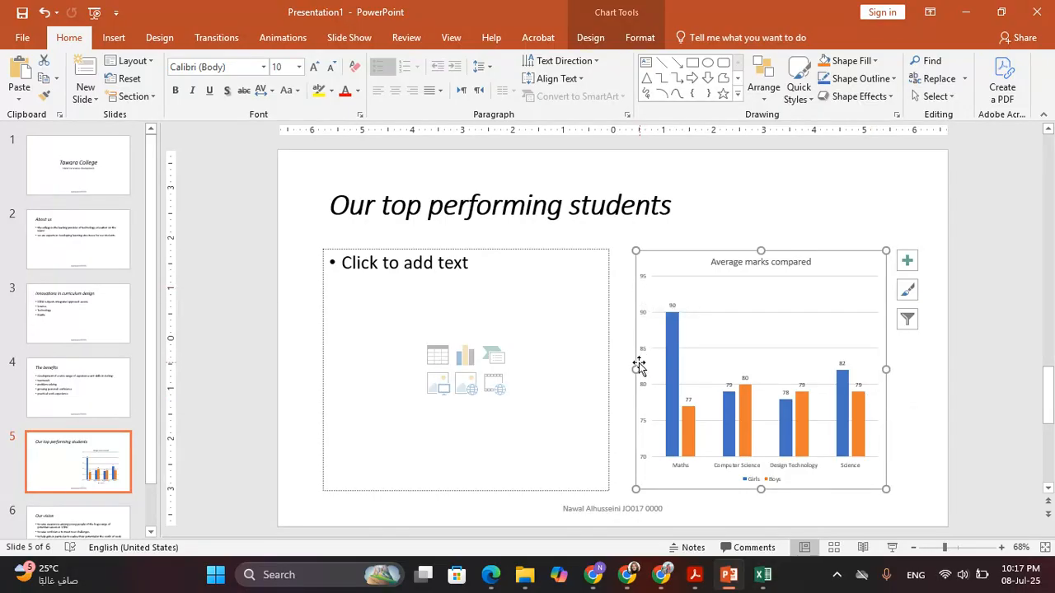
left_click_drag(635, 365, 617, 359)
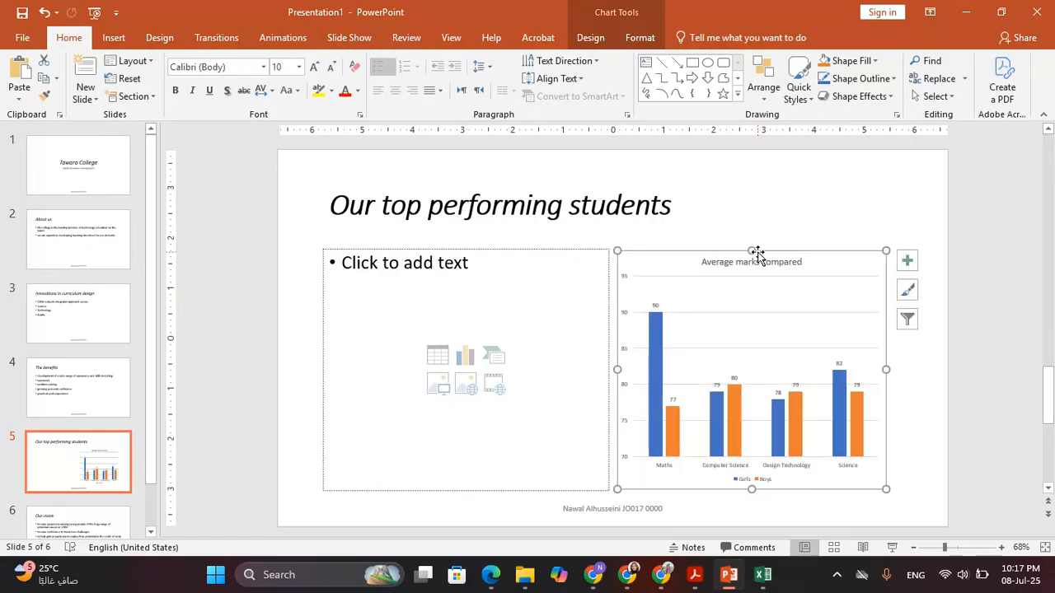
- Close the m23markscomp workbook in Excel without saving its changes
key("alt+Tab")
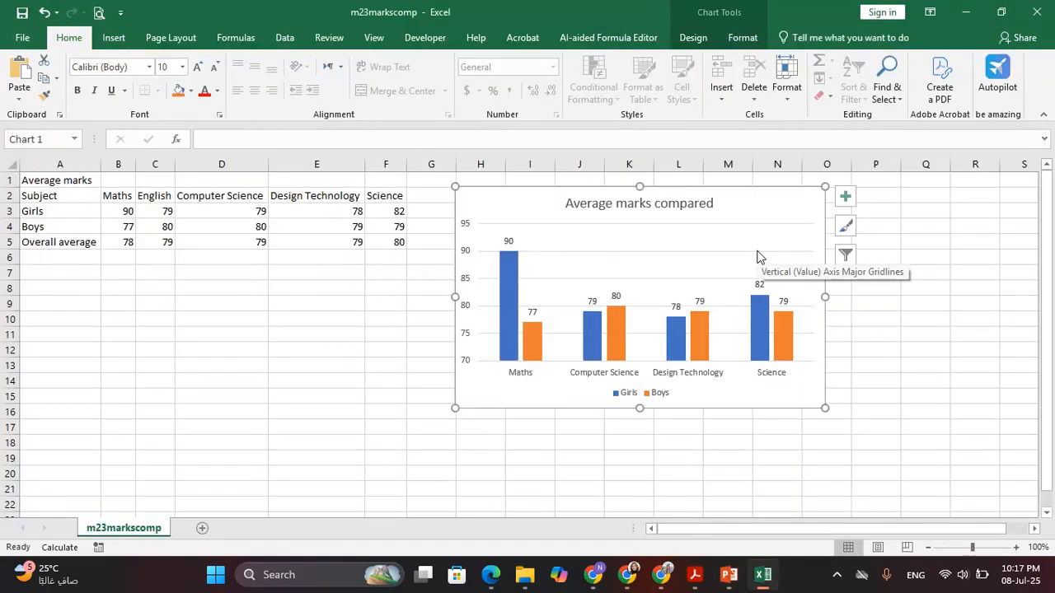
key("alt+F4")
left_click(519, 301)
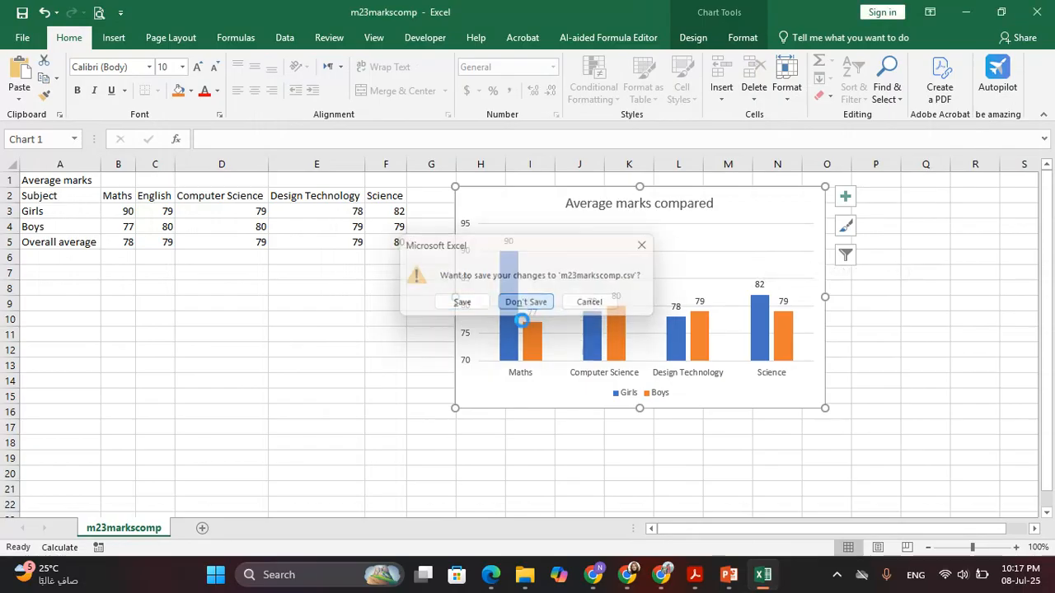
- Check question 30's table instruction in the exam PDF and open the m23prizes CSV file from the 0417_m23_sf_21 folder
key("alt+Tab")
scroll(556, 415, "down", 1)
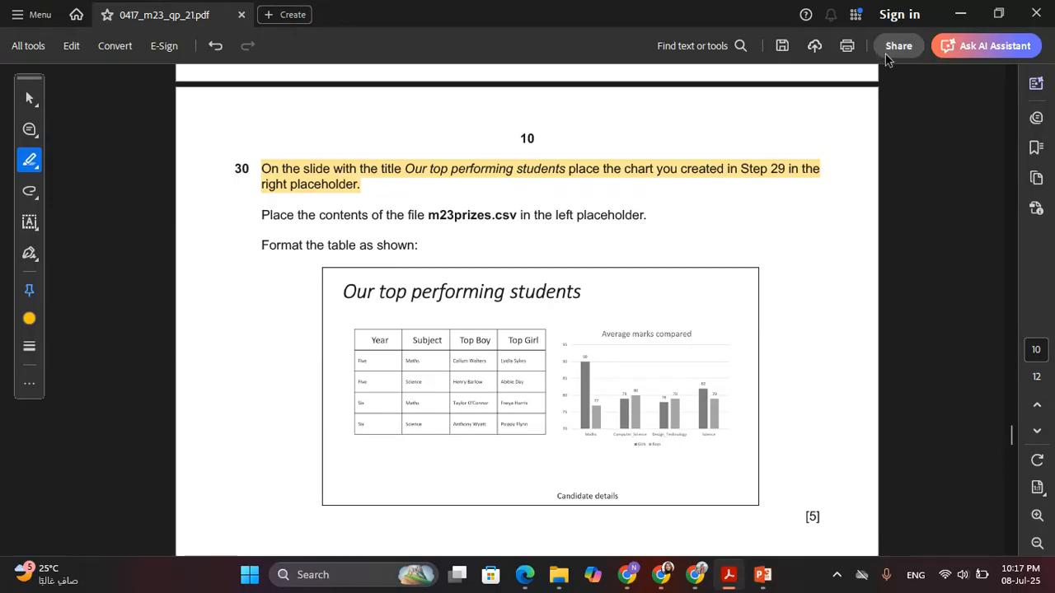
left_click(956, 15)
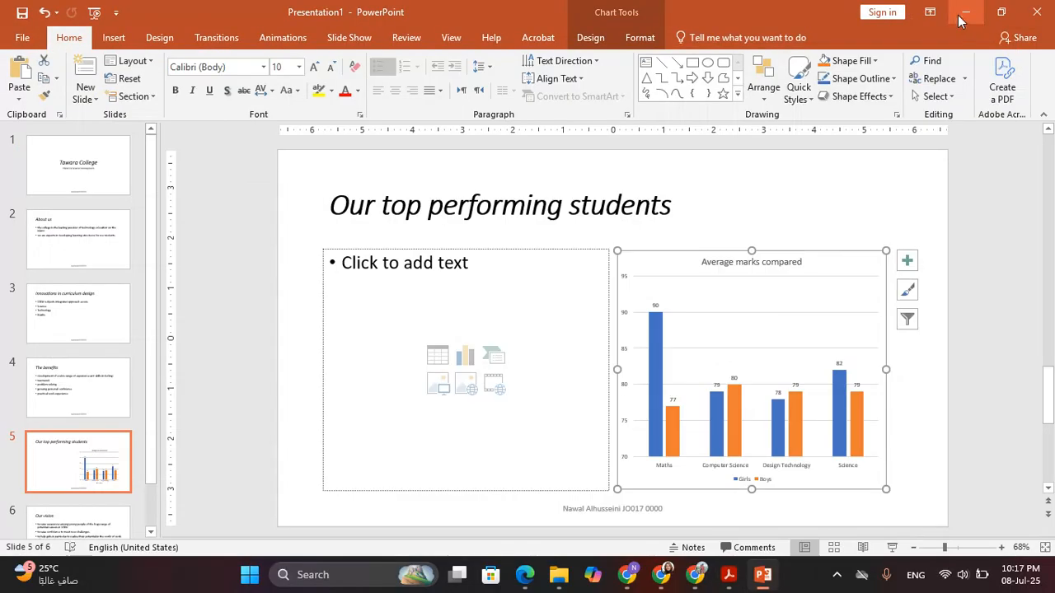
left_click(962, 14)
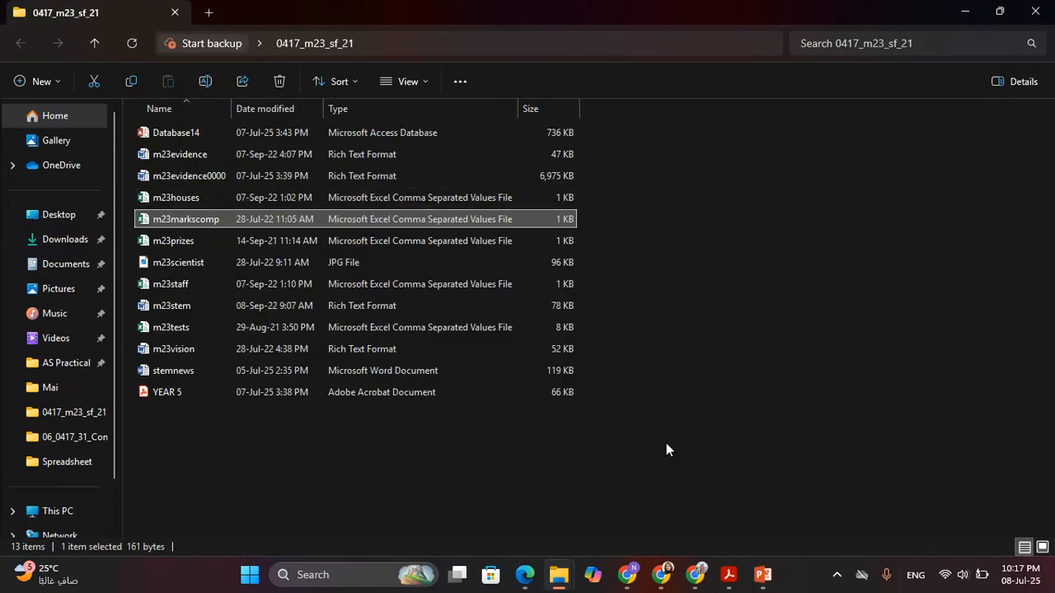
left_click(729, 577)
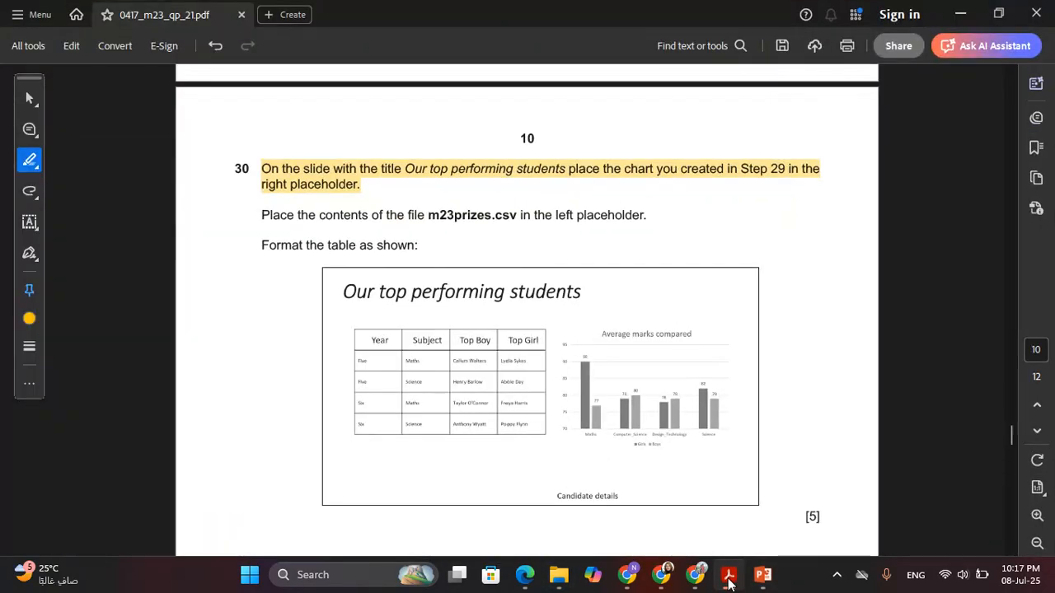
left_click(728, 577)
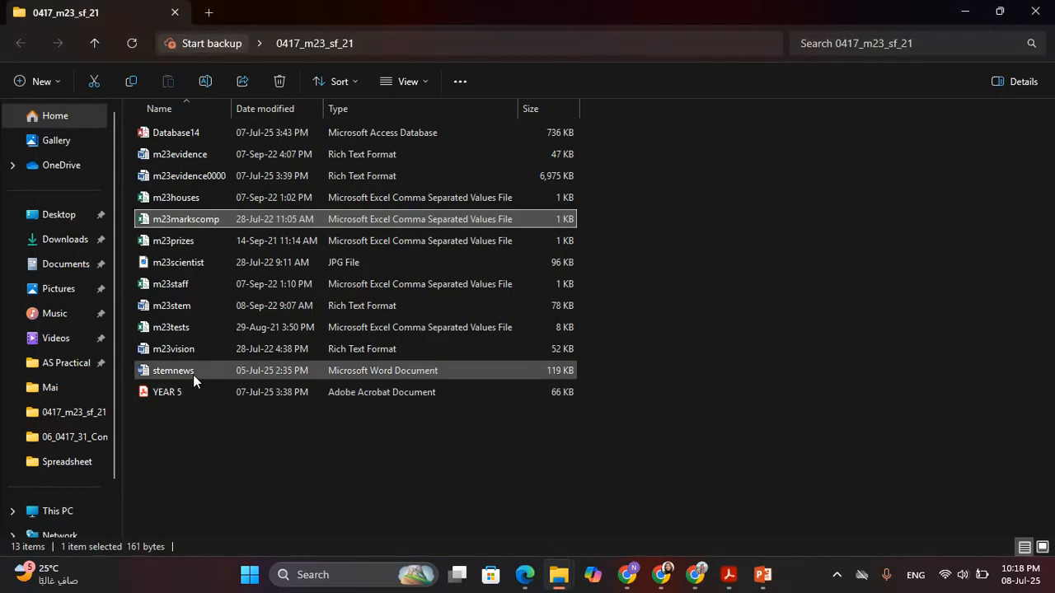
left_click(182, 246)
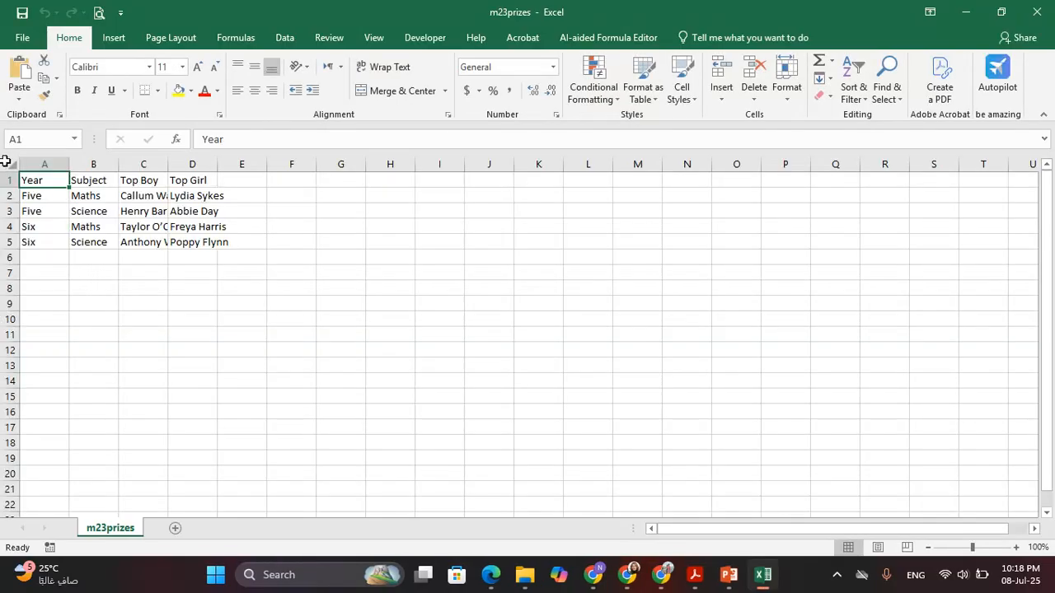
- Autofit all column widths in the m23prizes sheet and copy the whole prize table, cells A1:D5
left_click(10, 164)
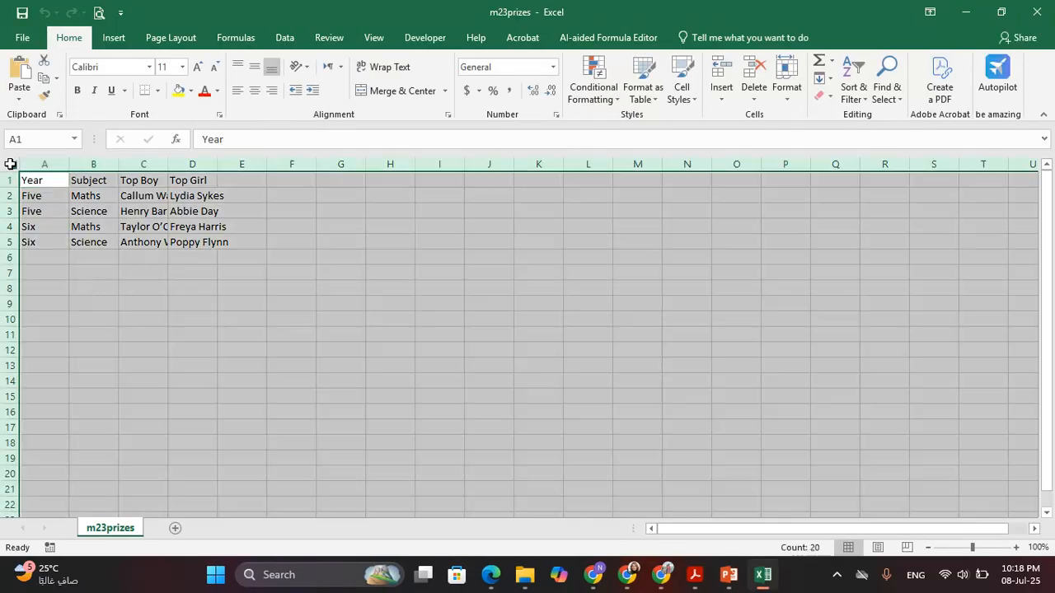
double_click(69, 164)
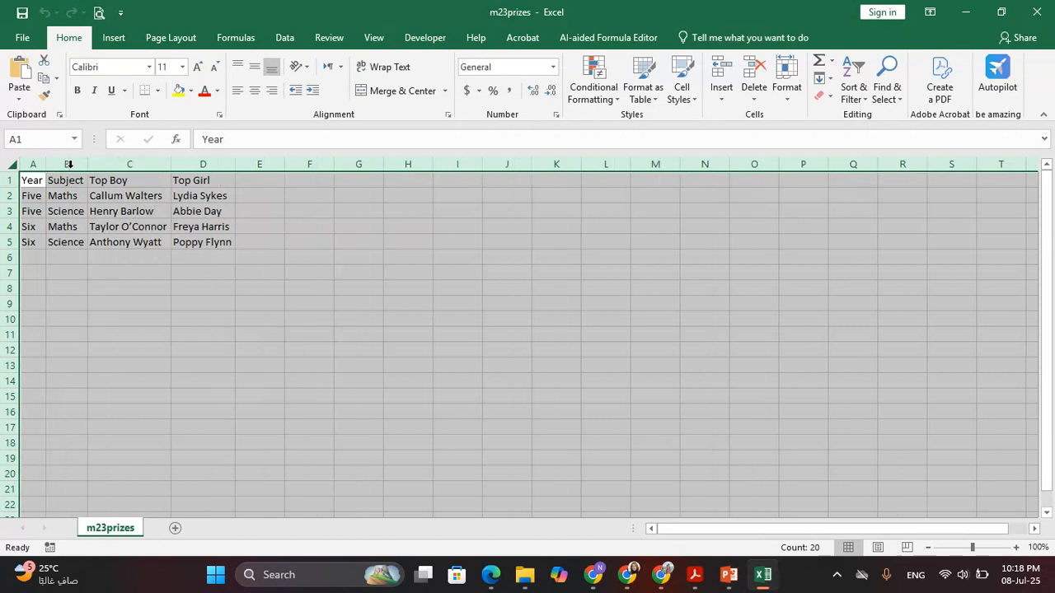
left_click(64, 212)
mouse_move(47, 208)
left_mouse_down()
mouse_move(40, 183)
mouse_move(200, 244)
left_mouse_up()
key("ctrl+c")
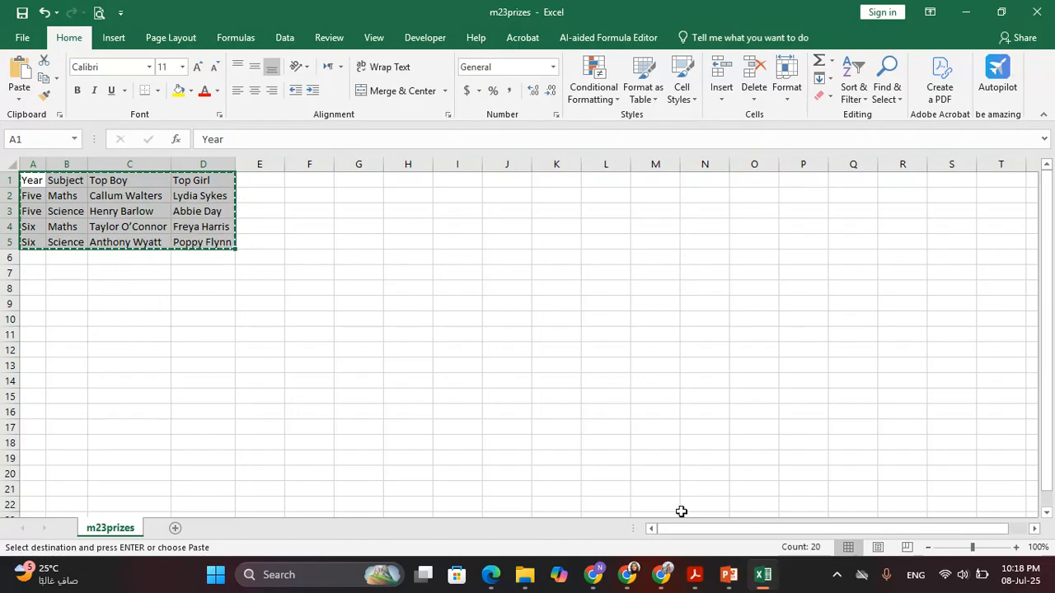
- In PowerPoint, insert a table with 4 columns and 5 rows in the slide's left placeholder and paste the copied prize data into it
left_click(729, 574)
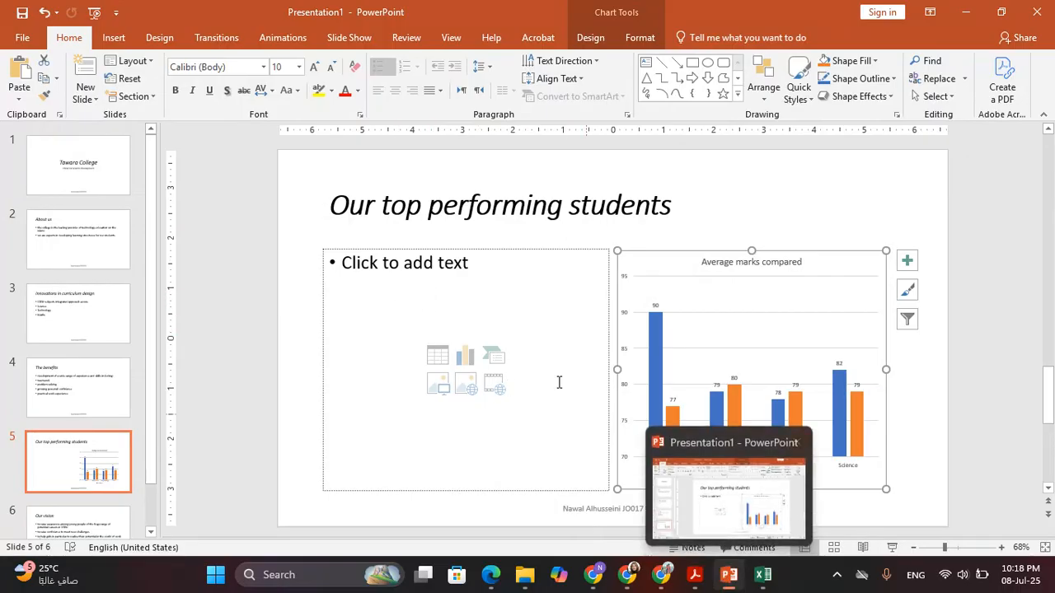
left_click(760, 577)
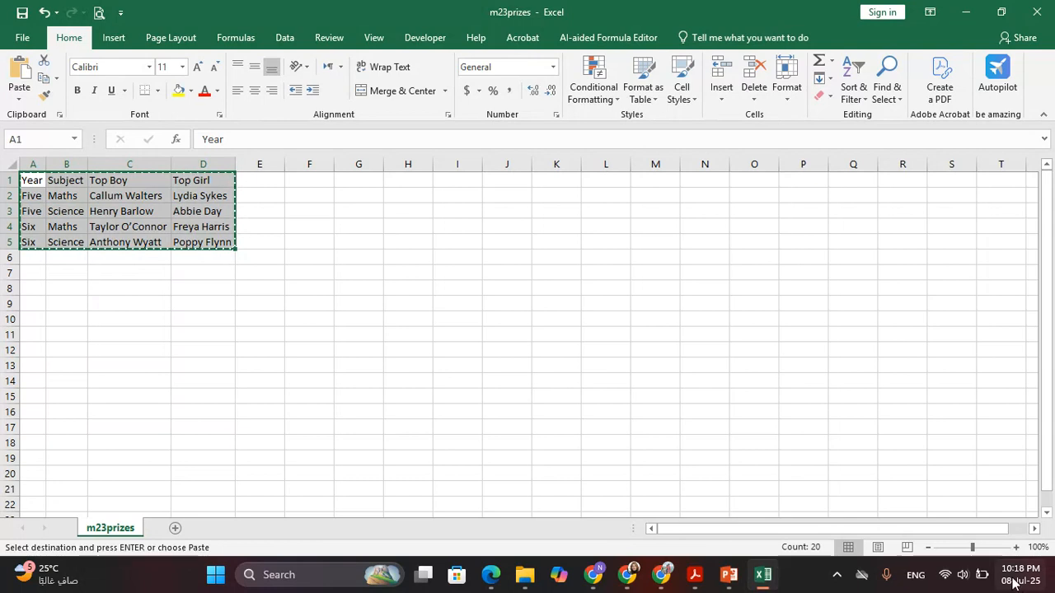
left_click(729, 575)
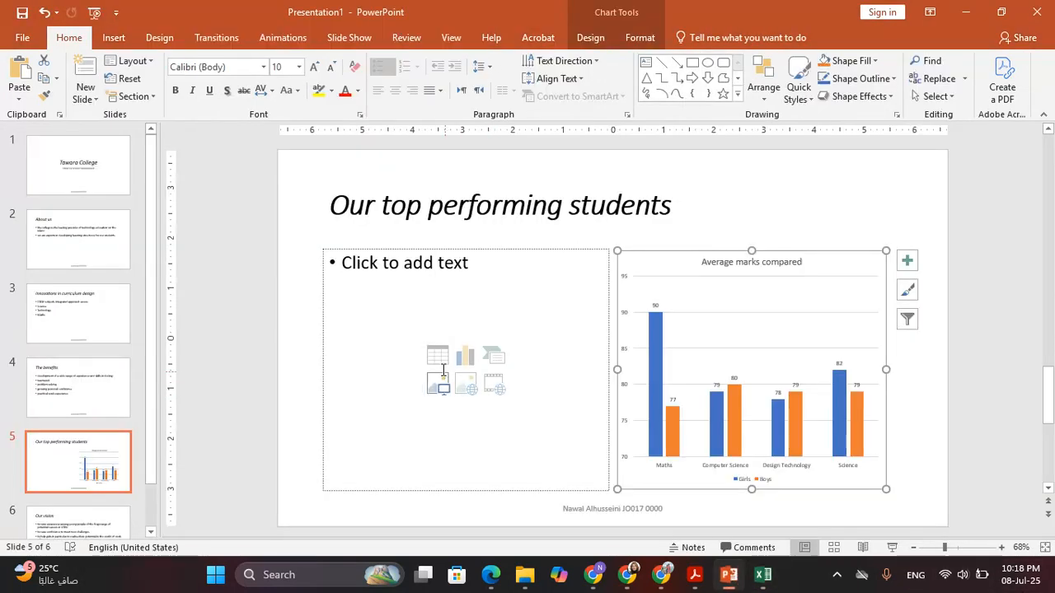
left_click(437, 356)
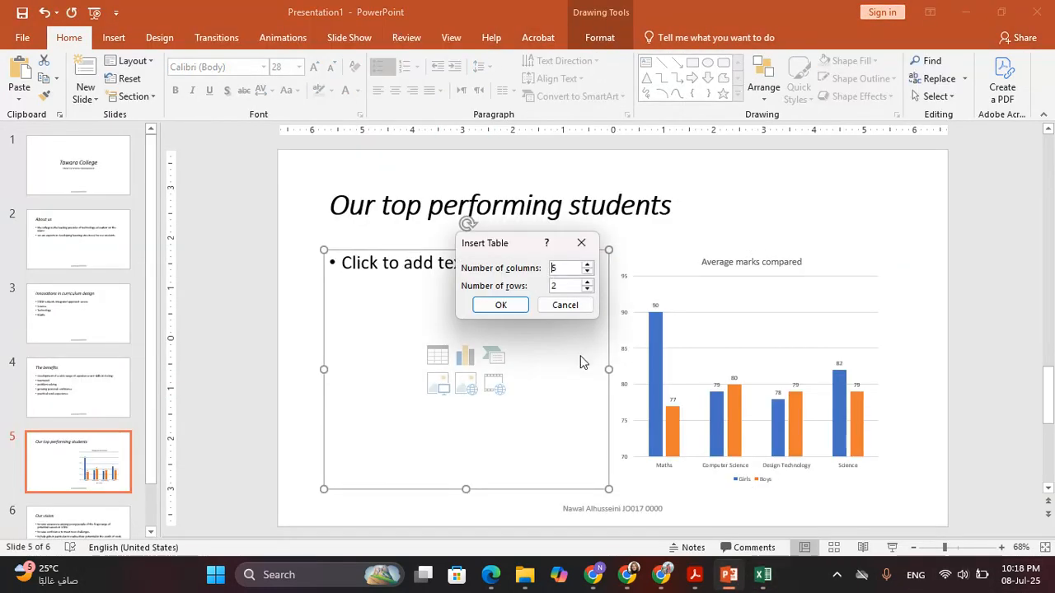
double_click(567, 269)
type("4")
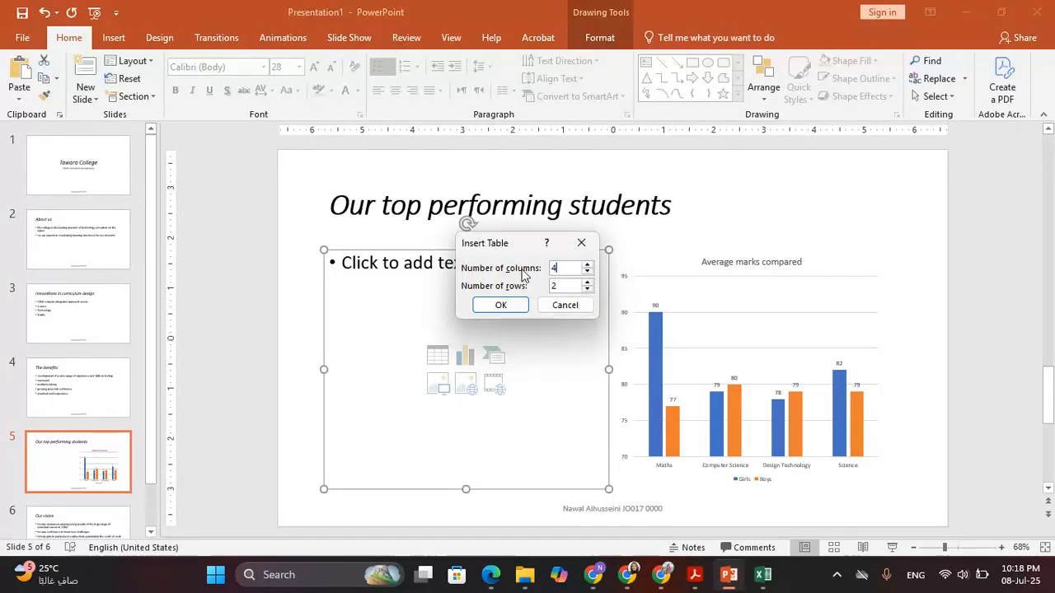
key("Tab")
type("5")
key("Return")
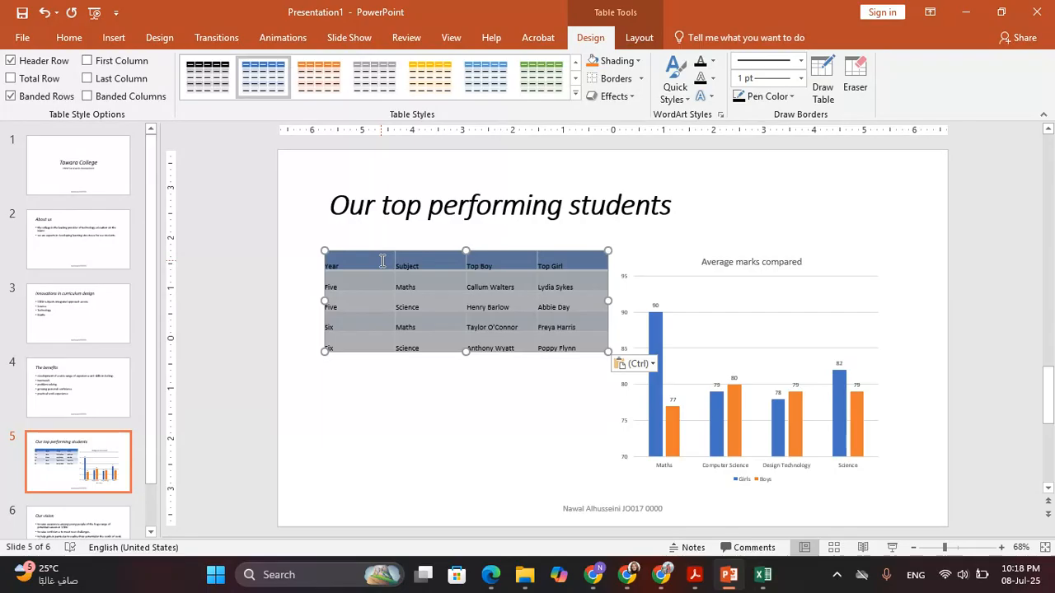
- Compare the slide's table with question 30's sample in the exam PDF and clear the table style, leaving plain black gridlines
key("alt+Tab")
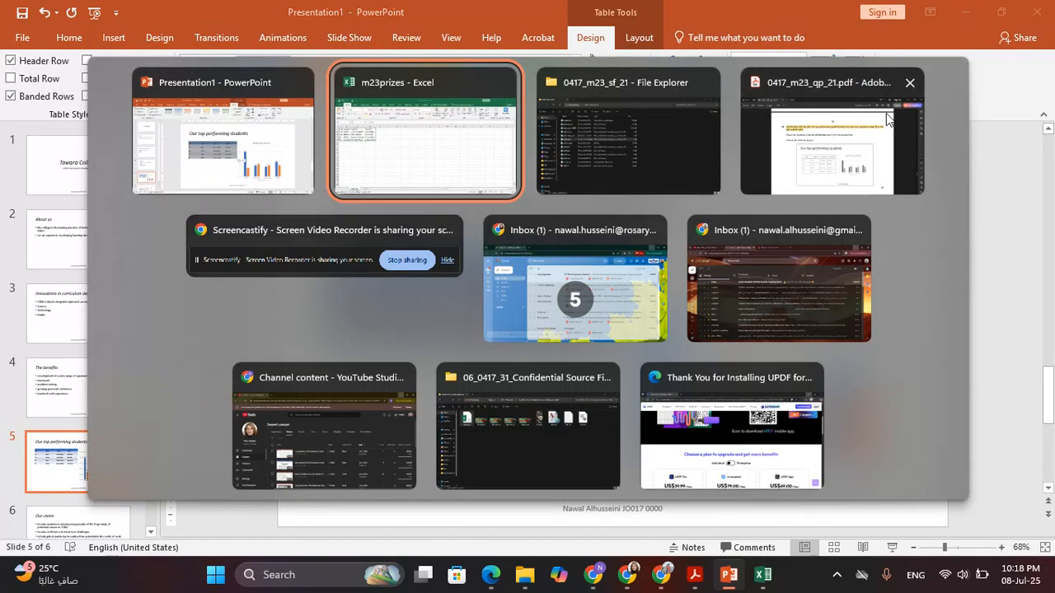
left_click(917, 109)
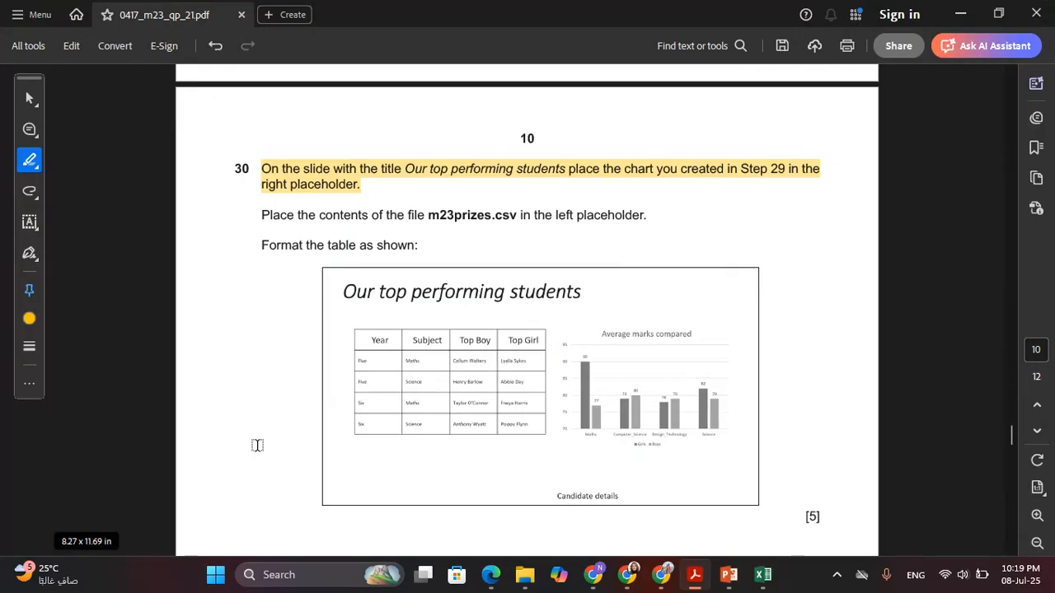
scroll(326, 303, "down", 2)
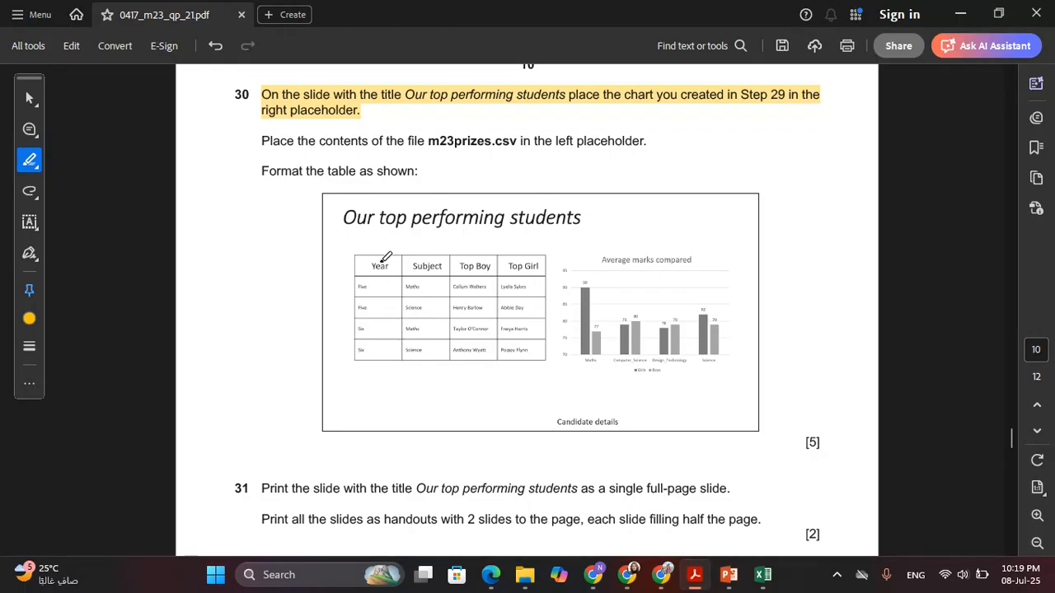
key("alt+Tab")
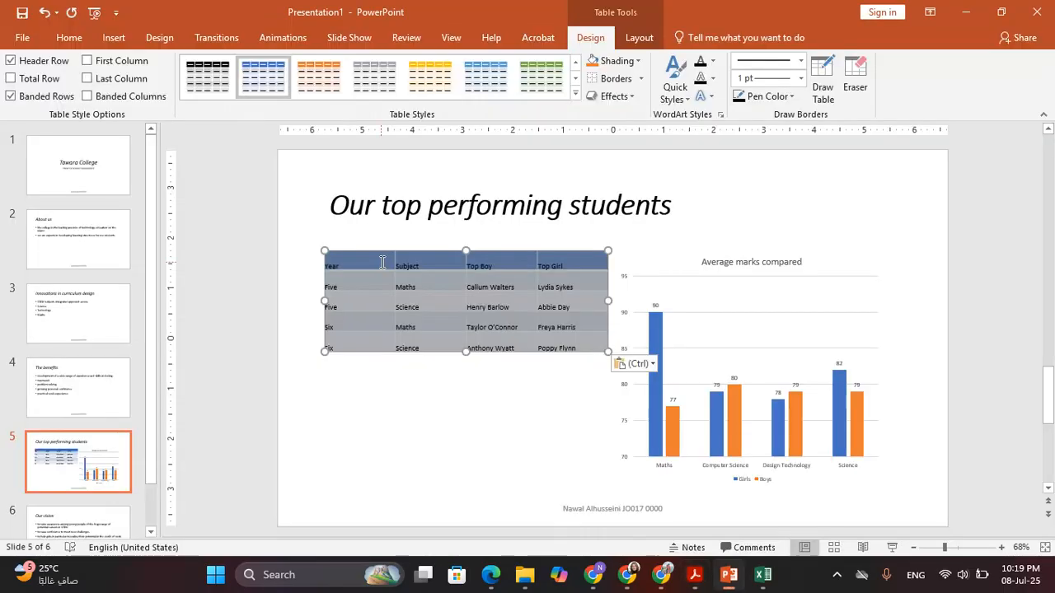
left_click(418, 328)
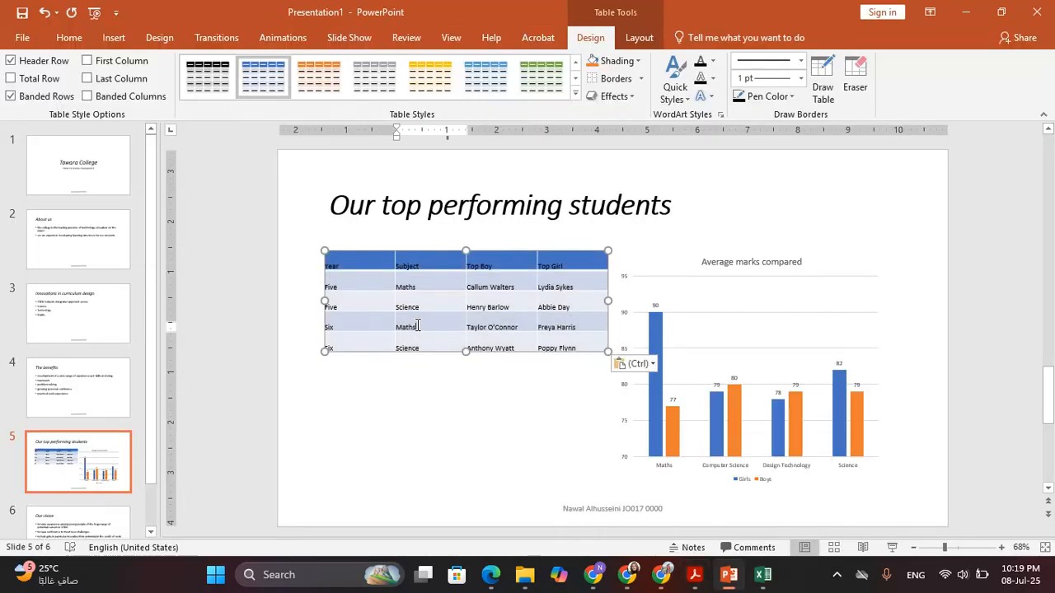
key("alt+Tab")
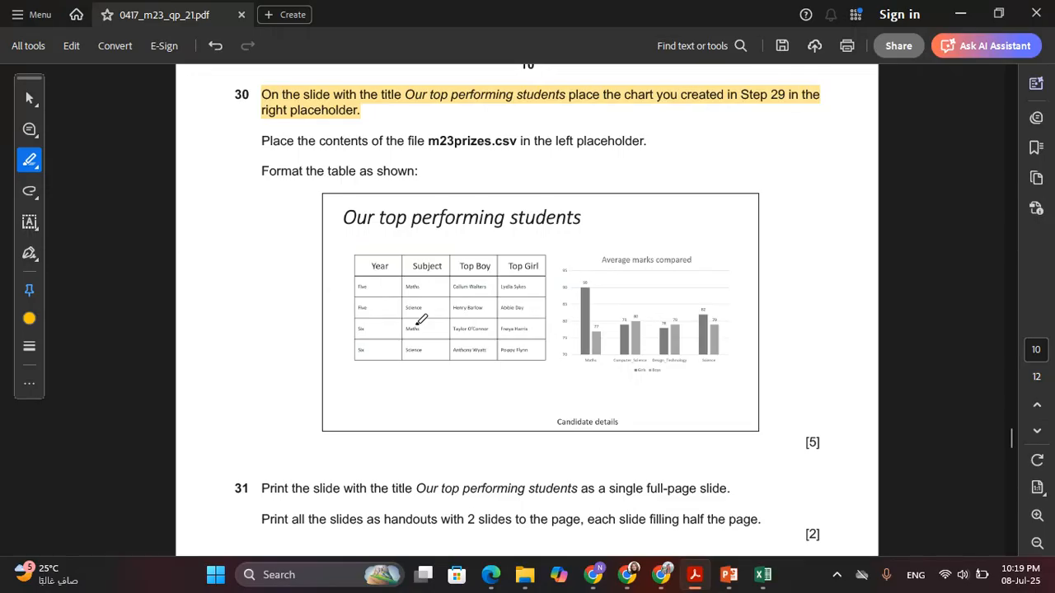
key("alt+Tab")
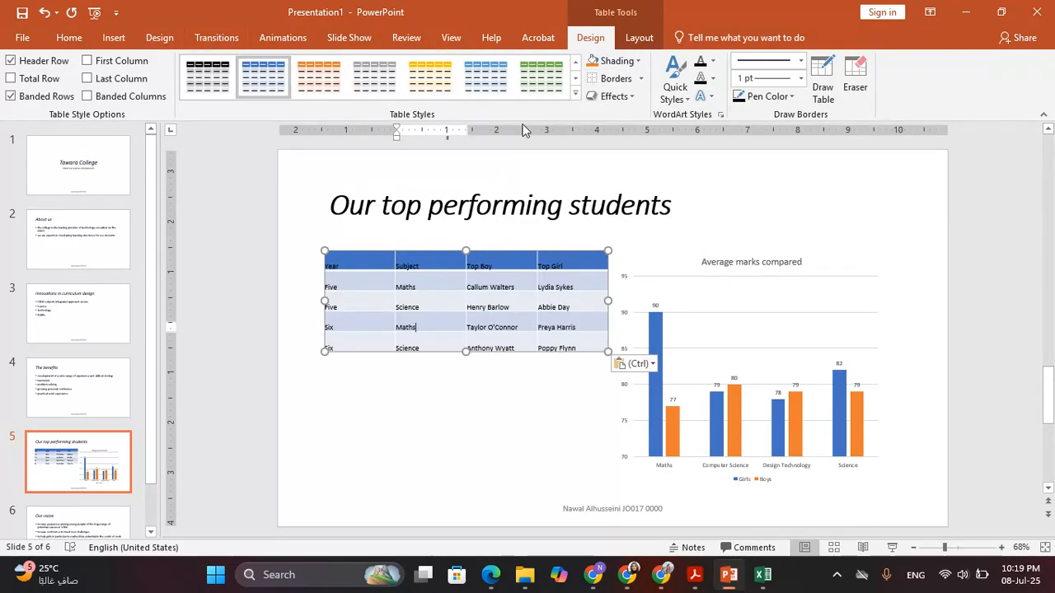
left_click(574, 94)
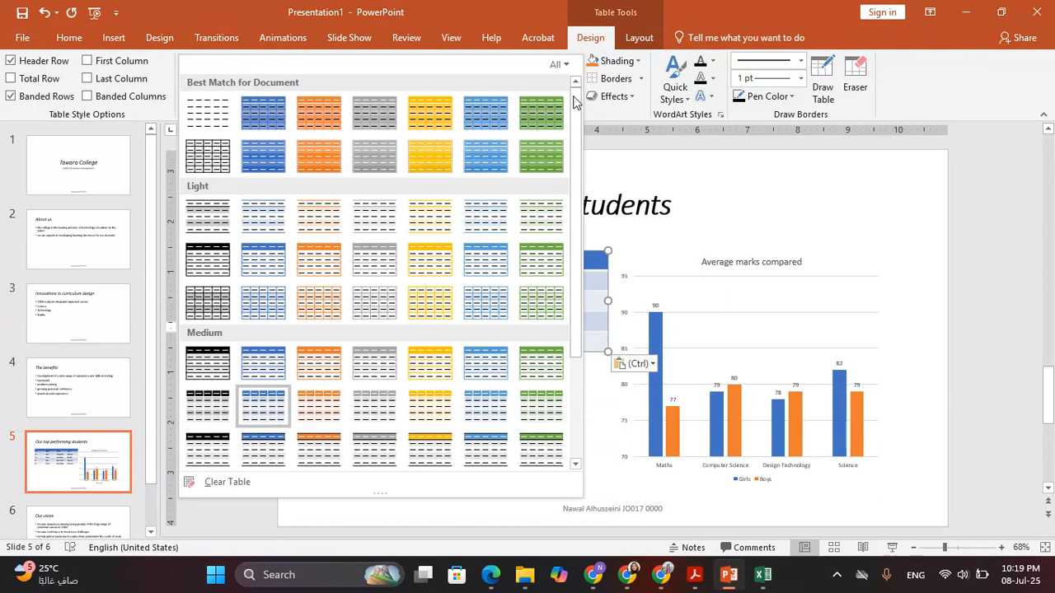
left_click(219, 489)
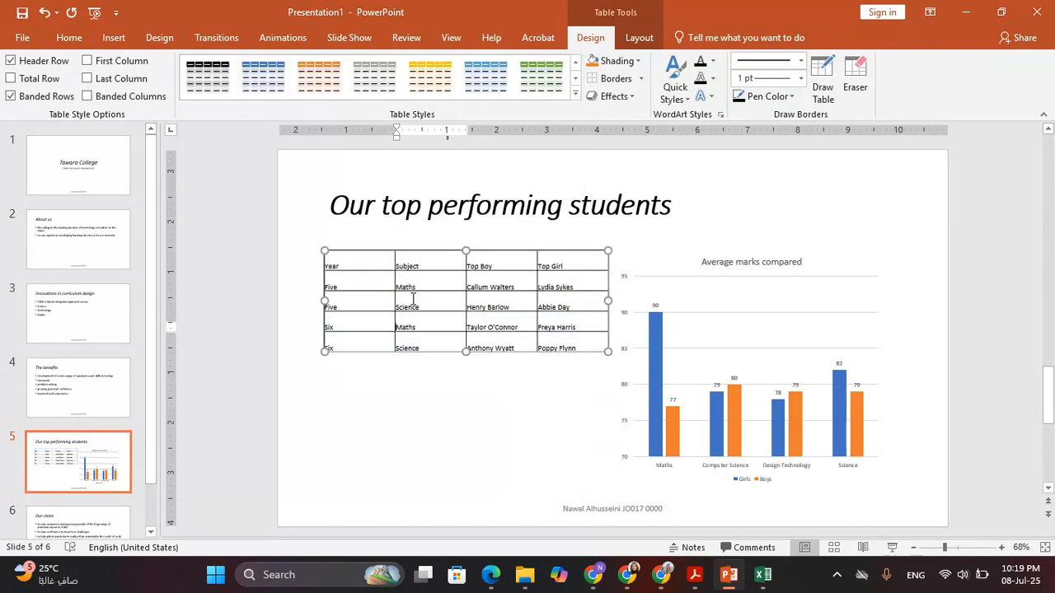
- Move the table down about 1 inch on the slide and select its header row
left_click_drag(442, 253, 442, 303)
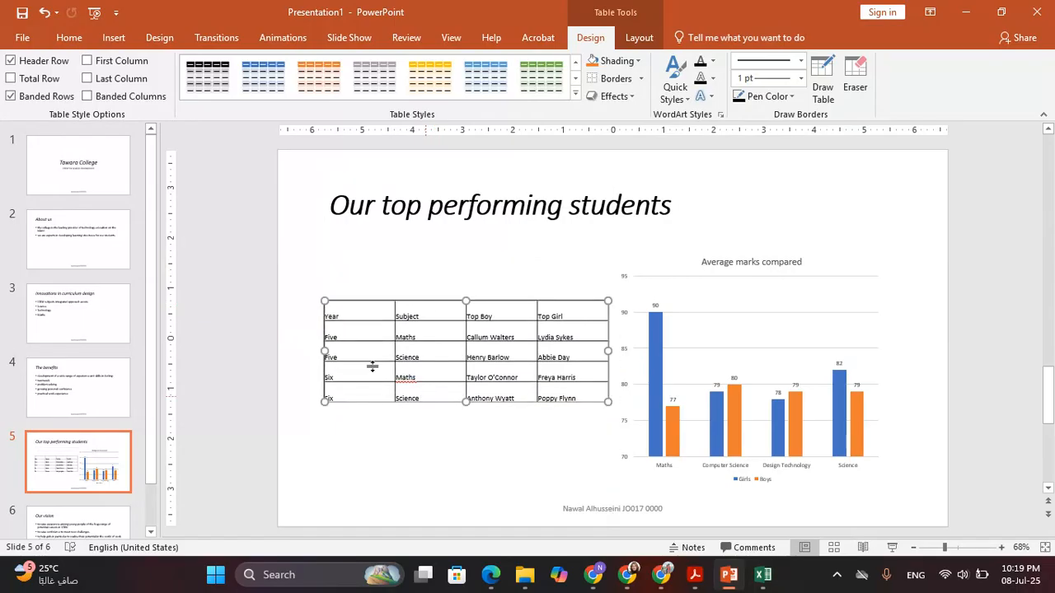
left_click_drag(354, 313, 563, 320)
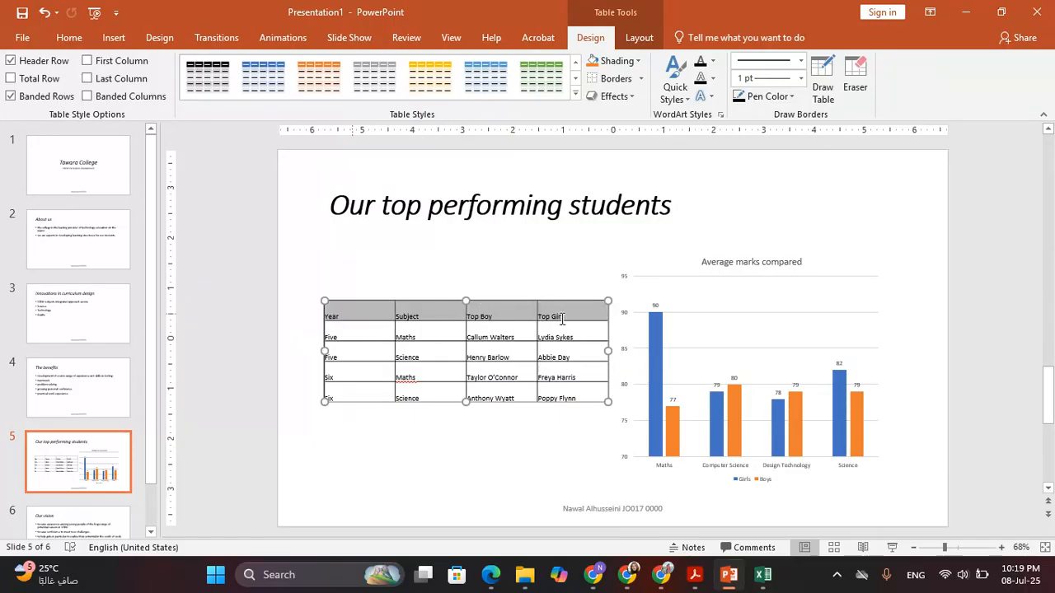